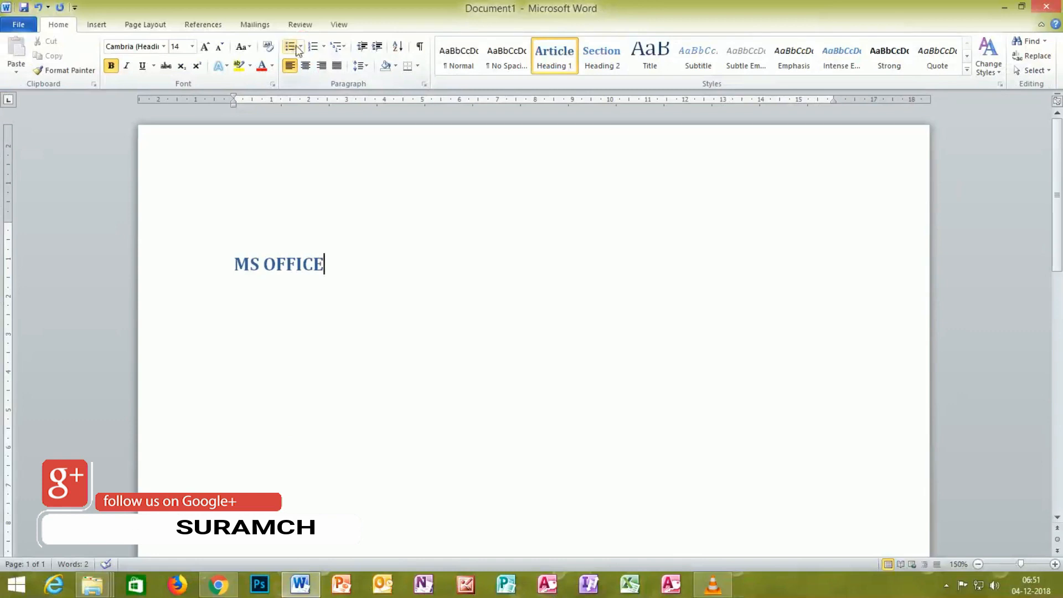
Step: Give the MS OFFICE heading a solid round bullet and reduce the page's top margin so the text moves up
{"action": "left_click", "coordinate": [303, 94]}
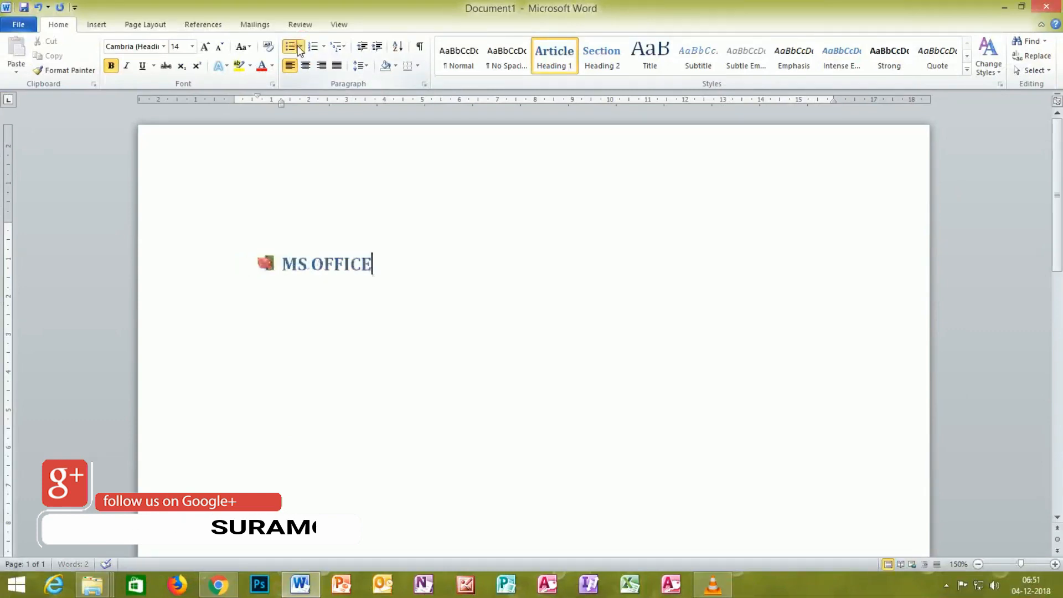
{"action": "left_click", "coordinate": [300, 48]}
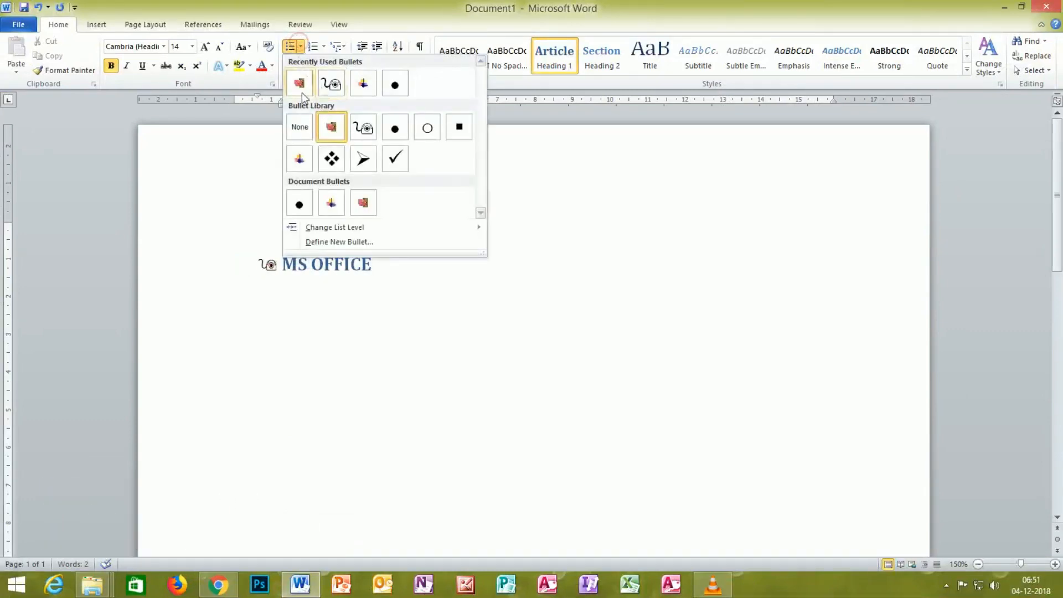
{"action": "left_click", "coordinate": [393, 86]}
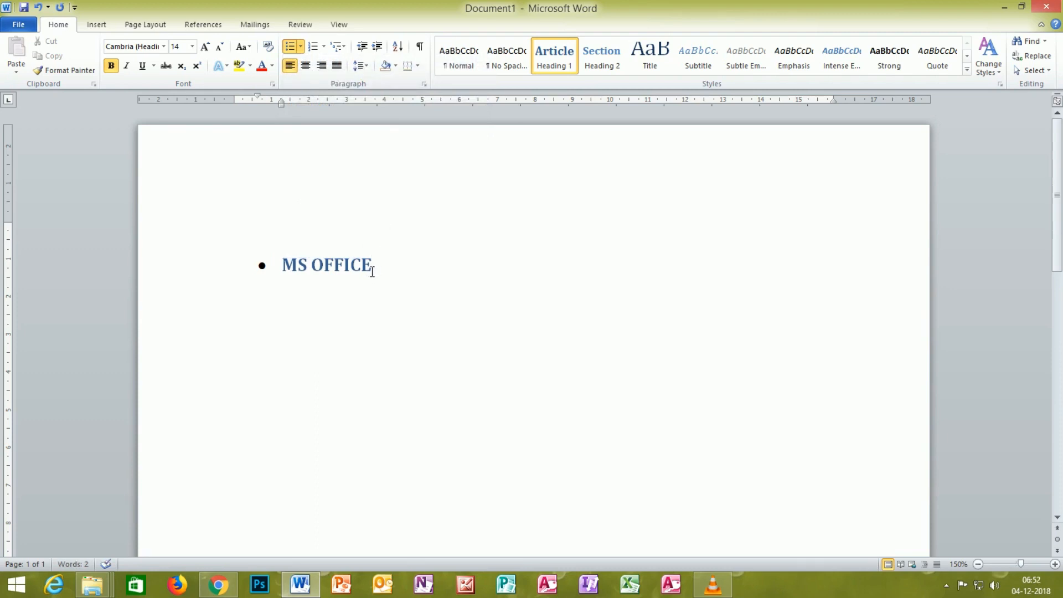
{"action": "left_click_drag", "start_coordinate": [5, 222], "coordinate": [13, 177]}
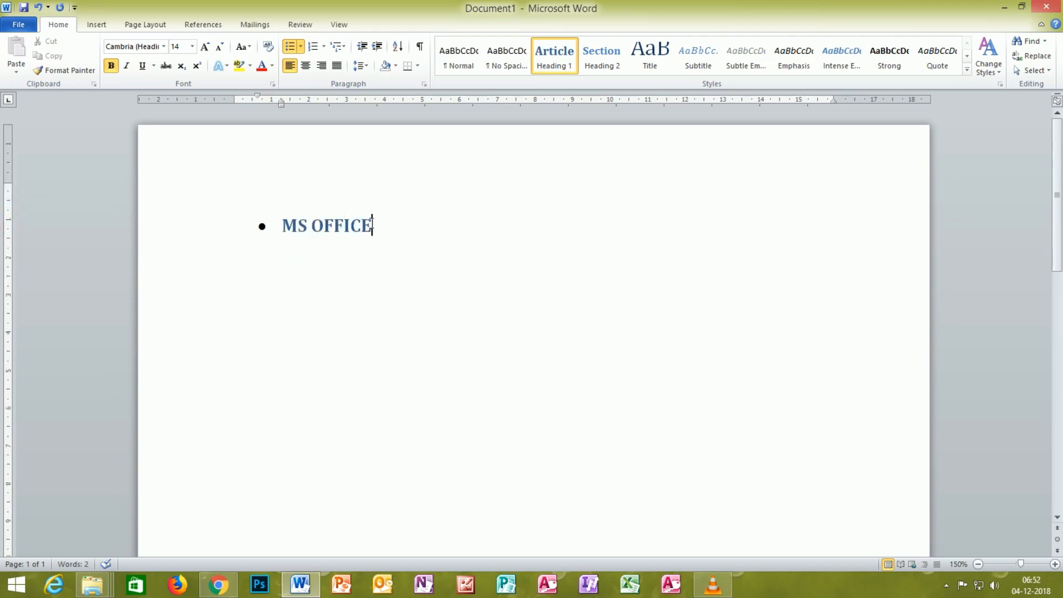
Step: Add a new line reading PHOTOSHOP below the MS OFFICE heading
{"action": "key", "text": "Return"}
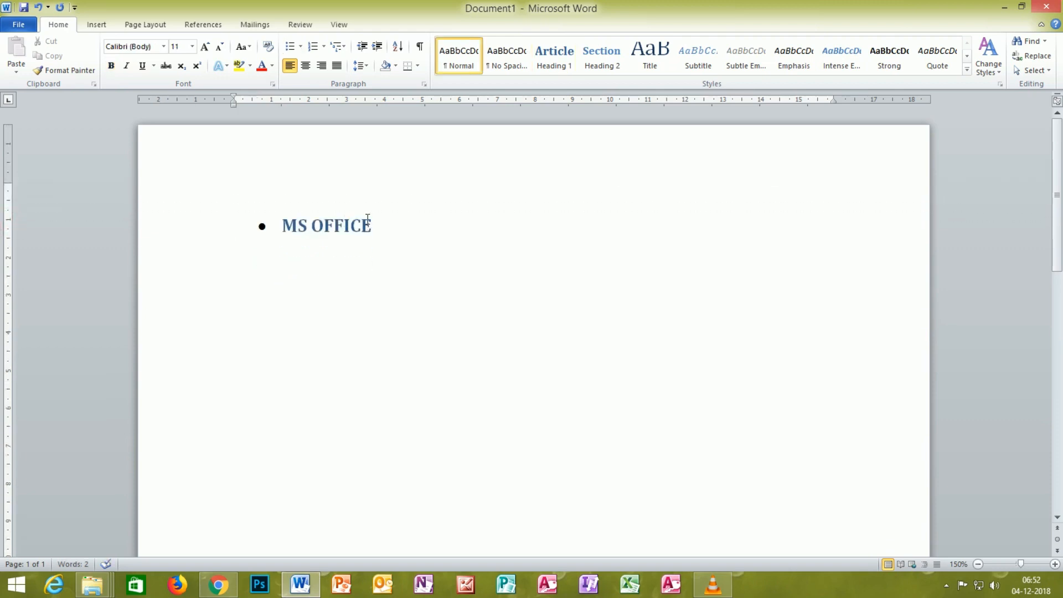
{"action": "key", "text": "BackSpace"}
{"action": "key", "text": "Return"}
{"action": "triple_click", "coordinate": [383, 232]}
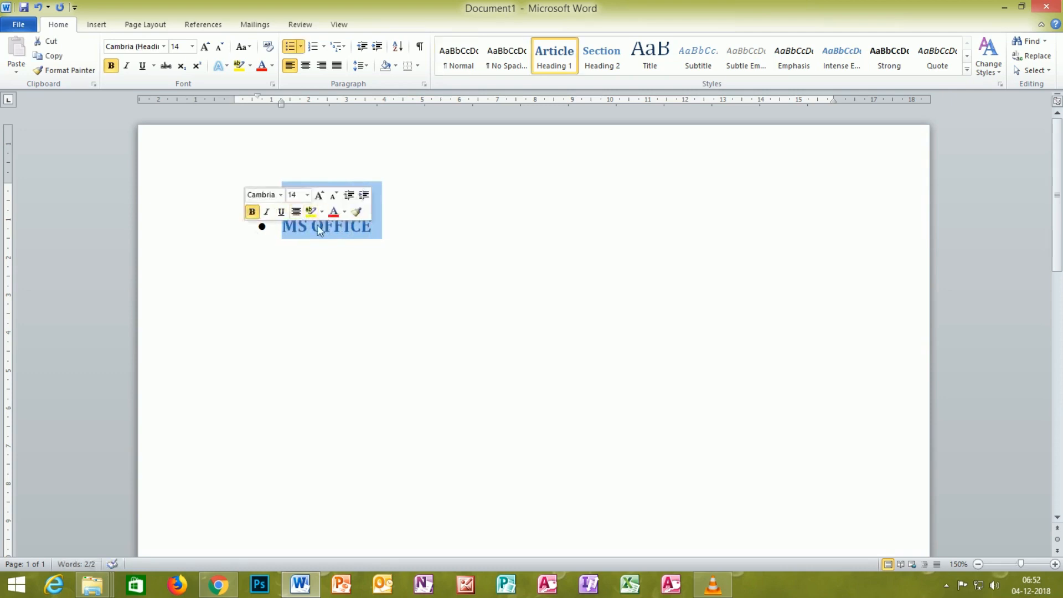
{"action": "left_click", "coordinate": [374, 226]}
{"action": "key", "text": "Return"}
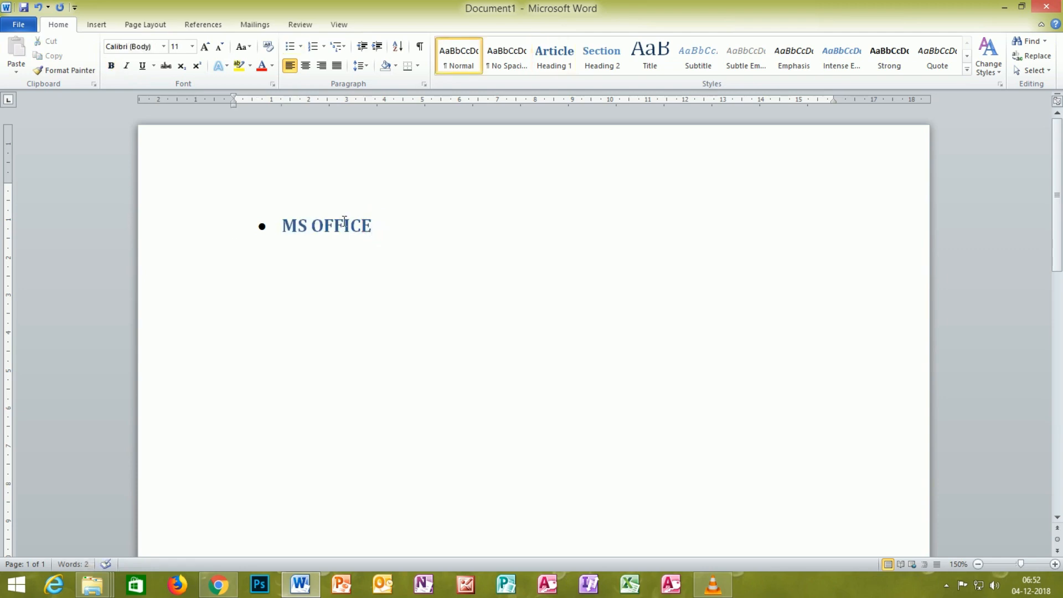
{"action": "type", "text": "PHOTOSHOP"}
Step: Apply the solid round bullet to the PHOTOSHOP line
{"action": "left_click_drag", "start_coordinate": [313, 250], "coordinate": [236, 249]}
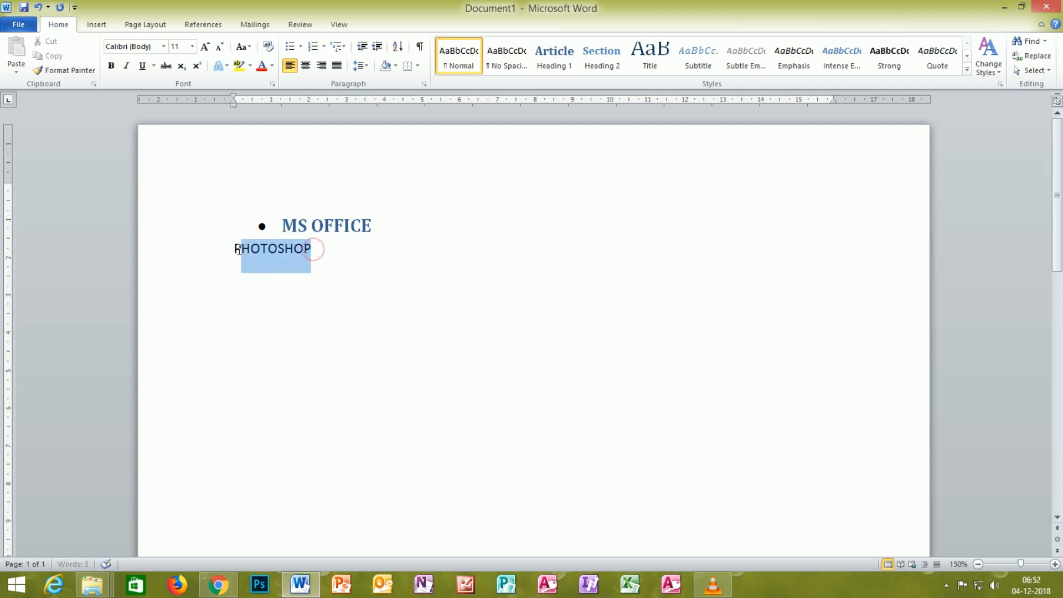
{"action": "left_click", "coordinate": [299, 48]}
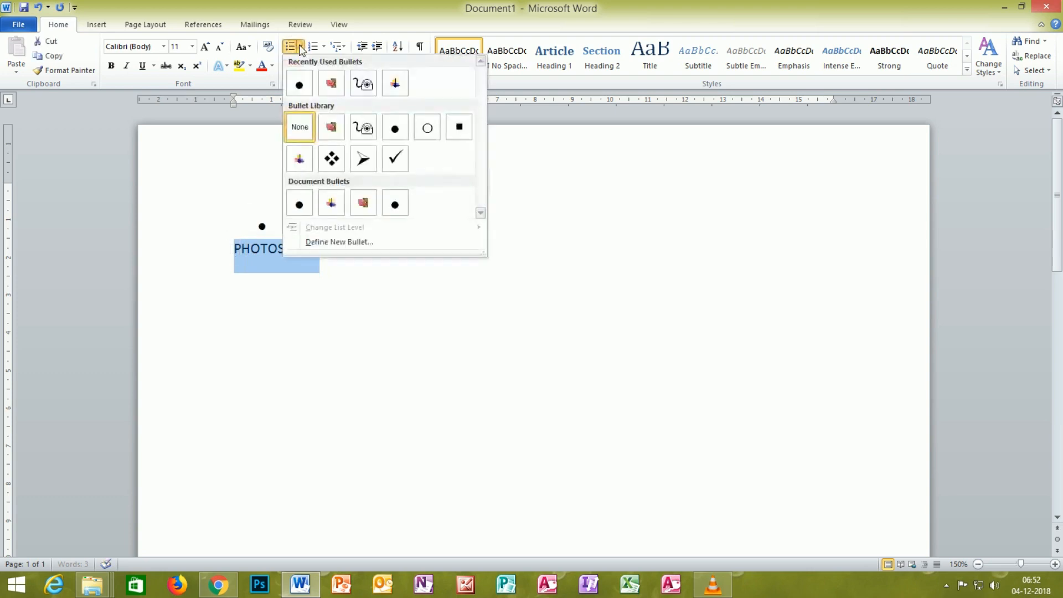
{"action": "left_click", "coordinate": [304, 83]}
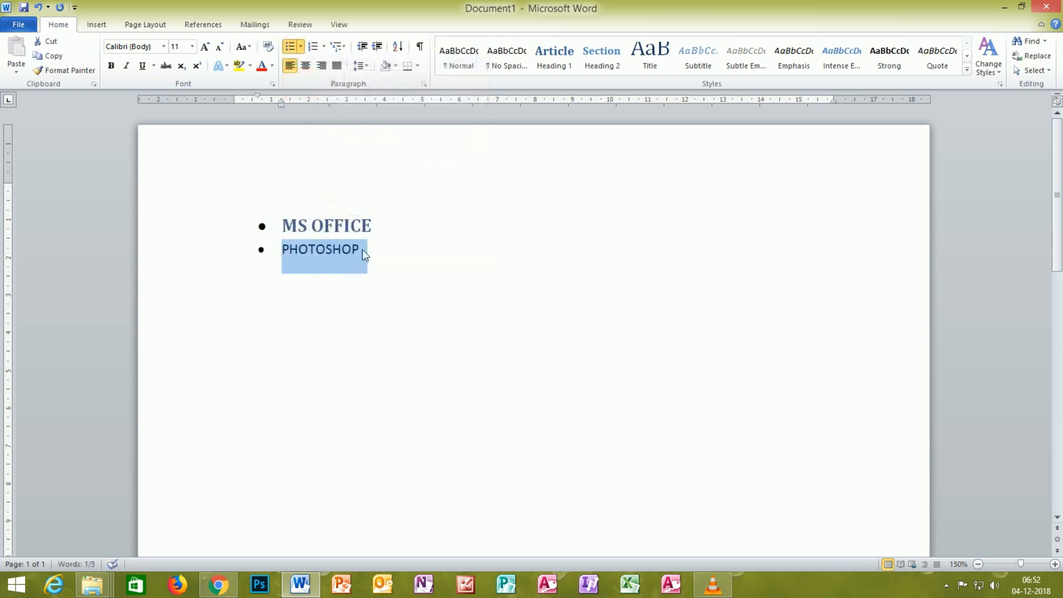
Step: Continue the bulleted list after PHOTOSHOP with the items DTP, PAGEMAKER, C, C++ and JAVA
{"action": "left_click", "coordinate": [363, 249]}
{"action": "key", "text": "Return"}
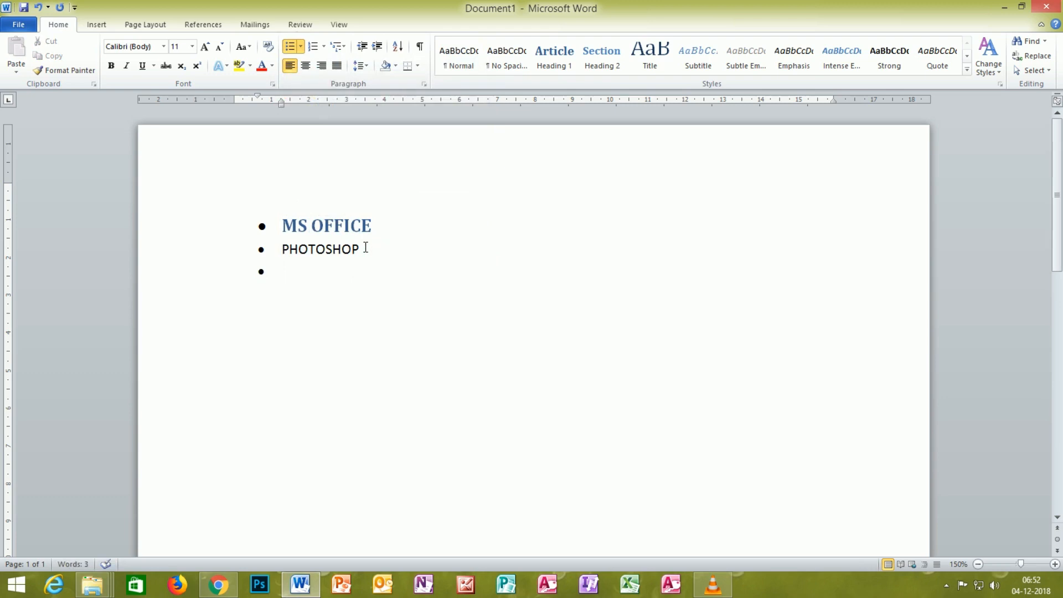
{"action": "type", "text": "DTP"}
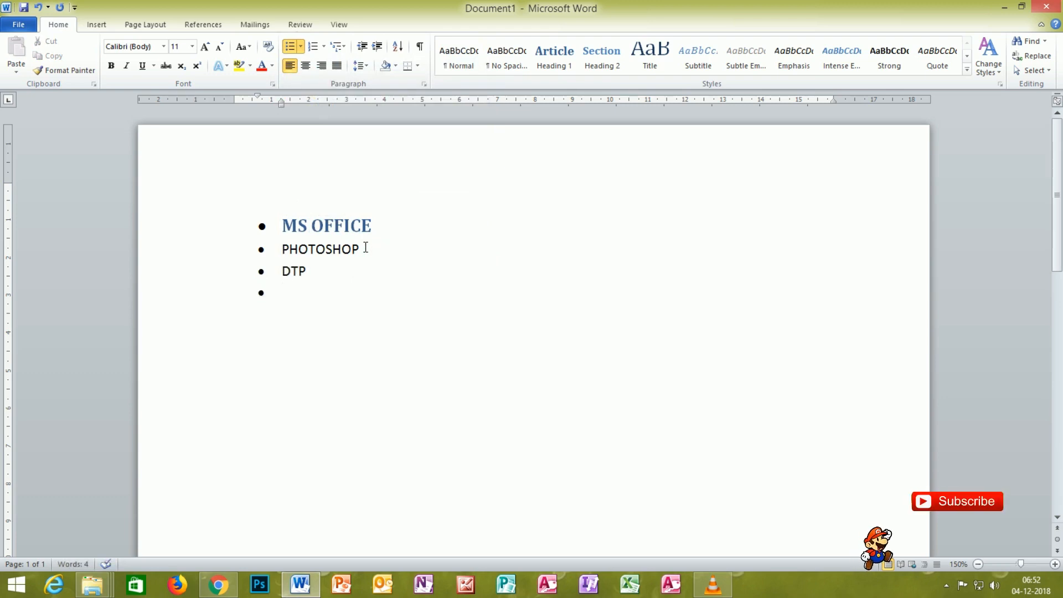
{"action": "type", "text": " PAGEM"}
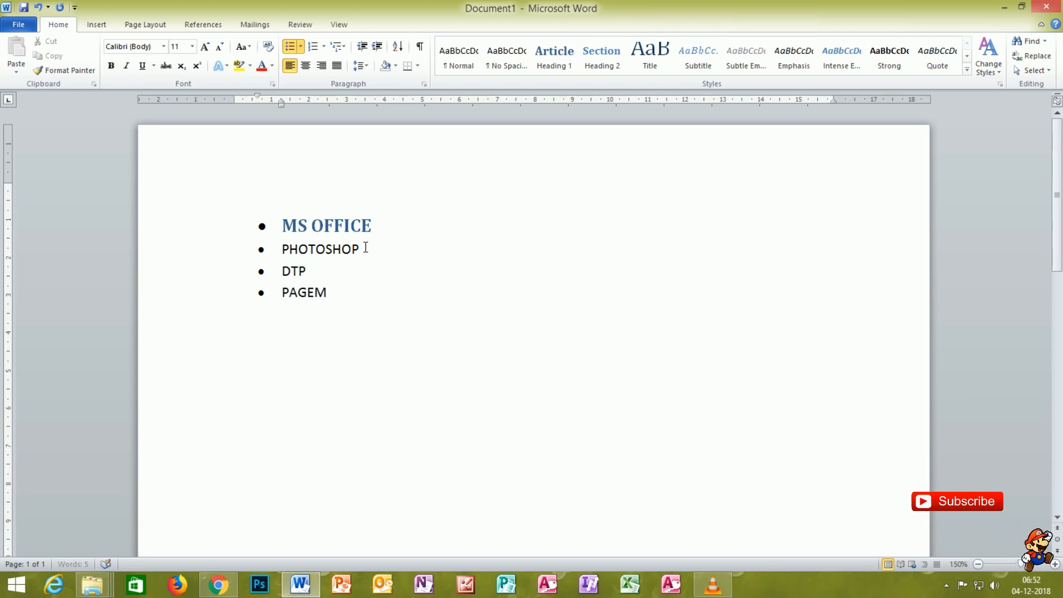
{"action": "type", "text": "AKER C "}
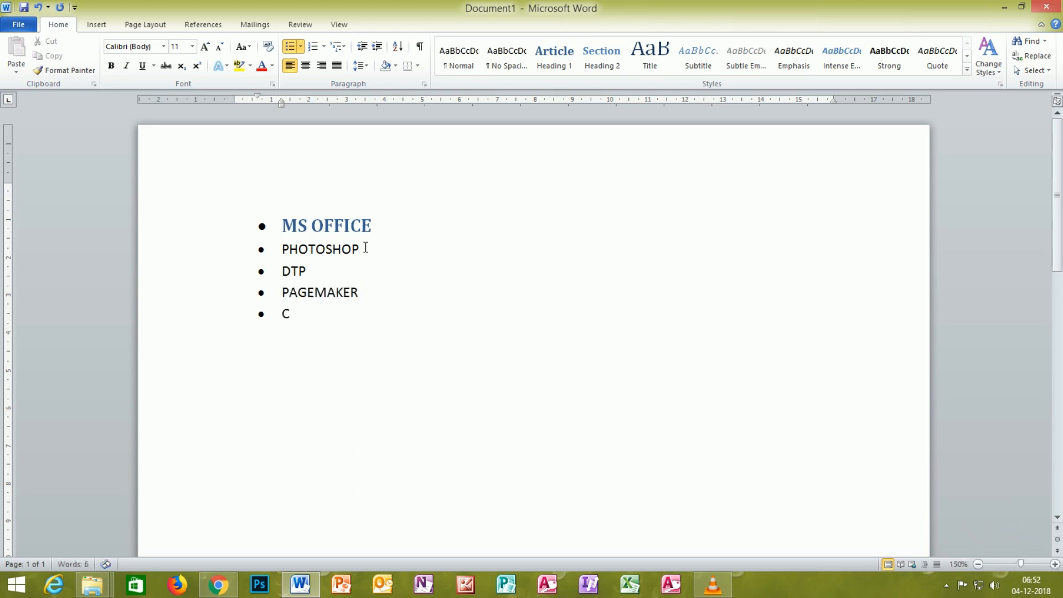
{"action": "type", "text": "C++"}
Step: Format the list items from PHOTOSHOP to JAVA in the Aharoni font at size 20
{"action": "left_click_drag", "start_coordinate": [329, 354], "coordinate": [247, 252]}
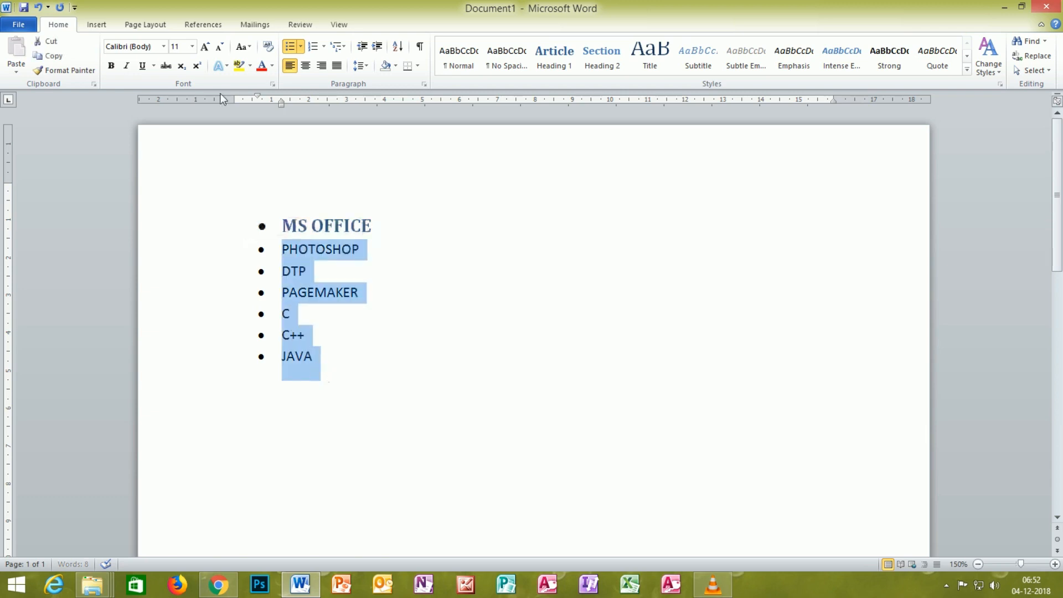
{"action": "left_click", "coordinate": [165, 47]}
{"action": "left_click", "coordinate": [157, 136]}
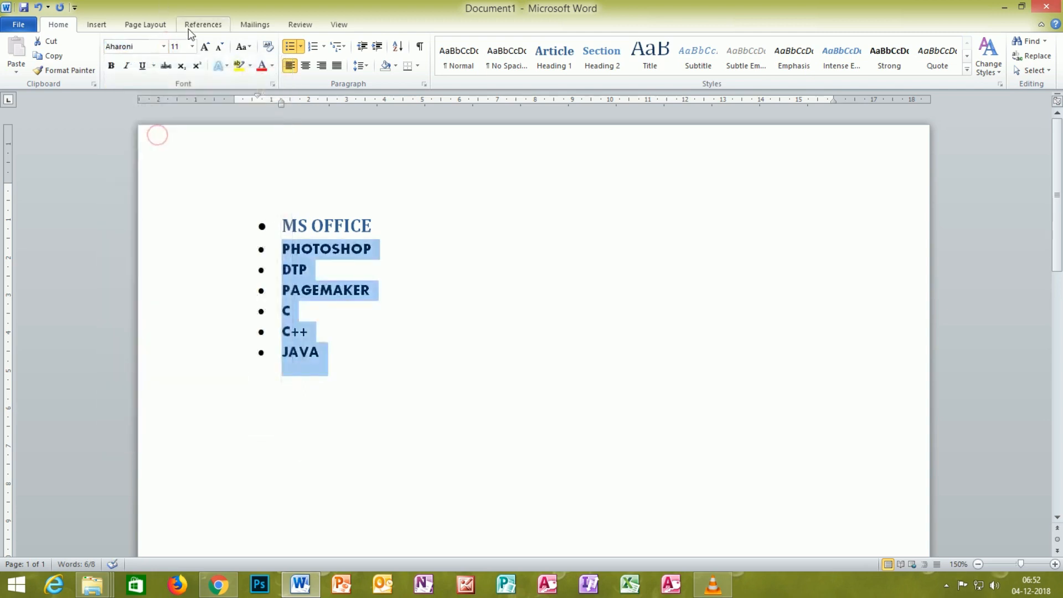
{"action": "left_click", "coordinate": [192, 46]}
{"action": "left_click", "coordinate": [181, 151]}
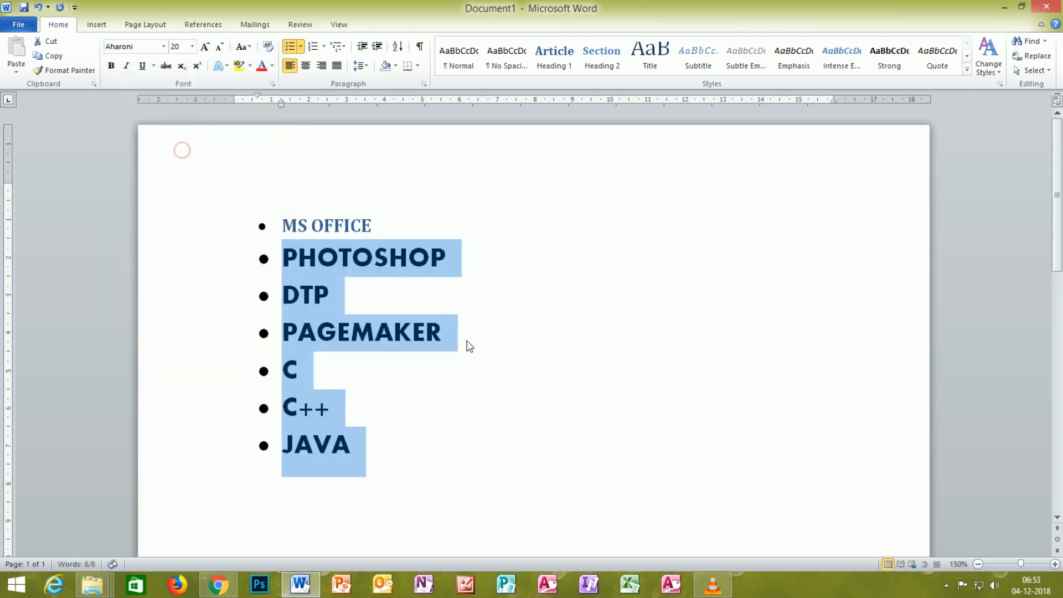
{"action": "left_click", "coordinate": [539, 339]}
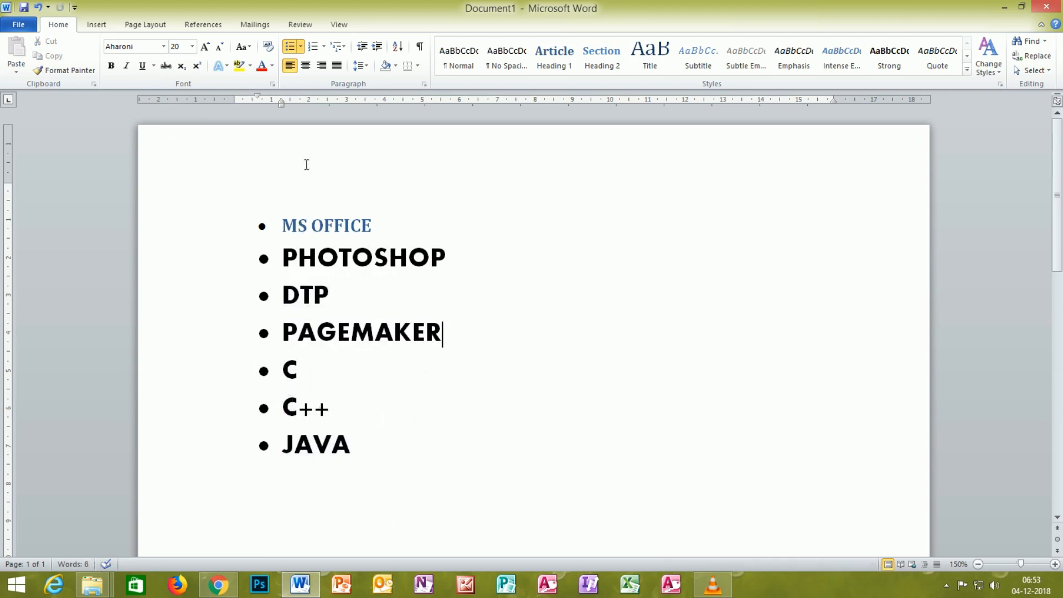
Step: Change the bullets of the items from PHOTOSHOP to JAVA to the multicoloured cross picture bullet
{"action": "left_click", "coordinate": [301, 48]}
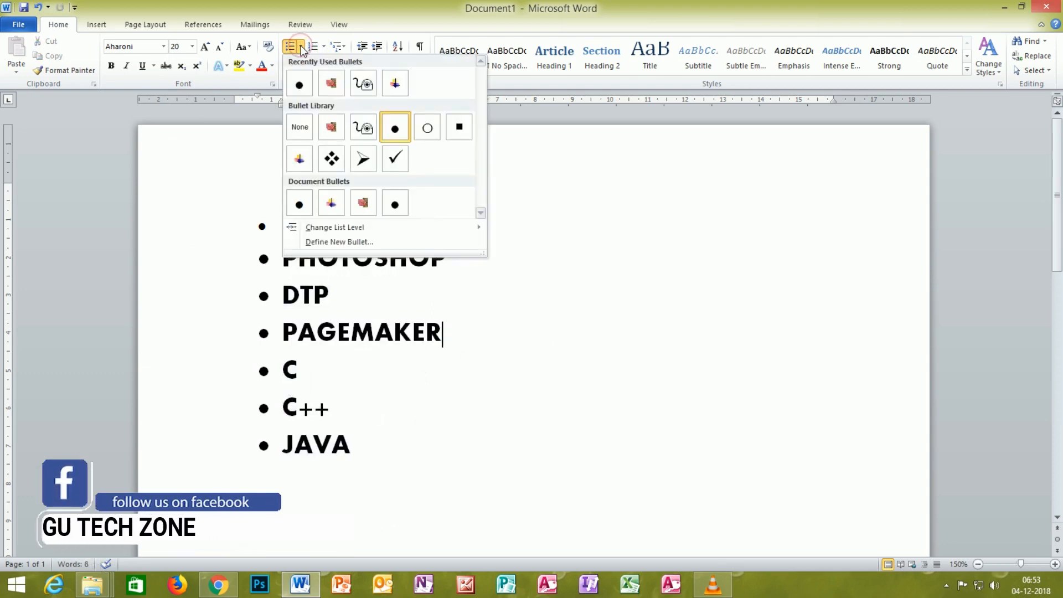
{"action": "left_click", "coordinate": [141, 211]}
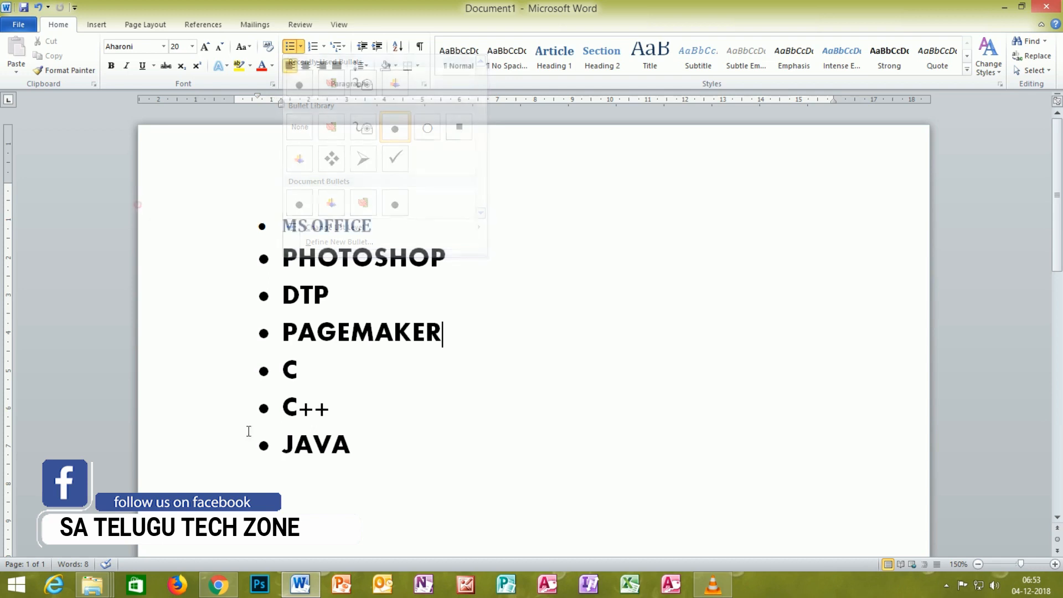
{"action": "left_click_drag", "start_coordinate": [359, 467], "coordinate": [289, 261]}
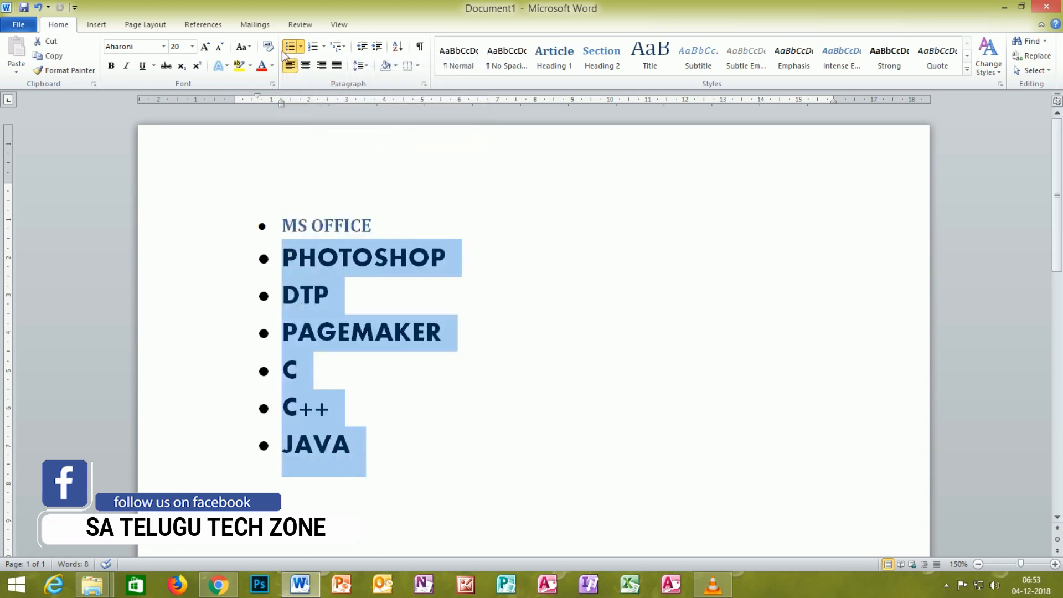
{"action": "left_click", "coordinate": [301, 46]}
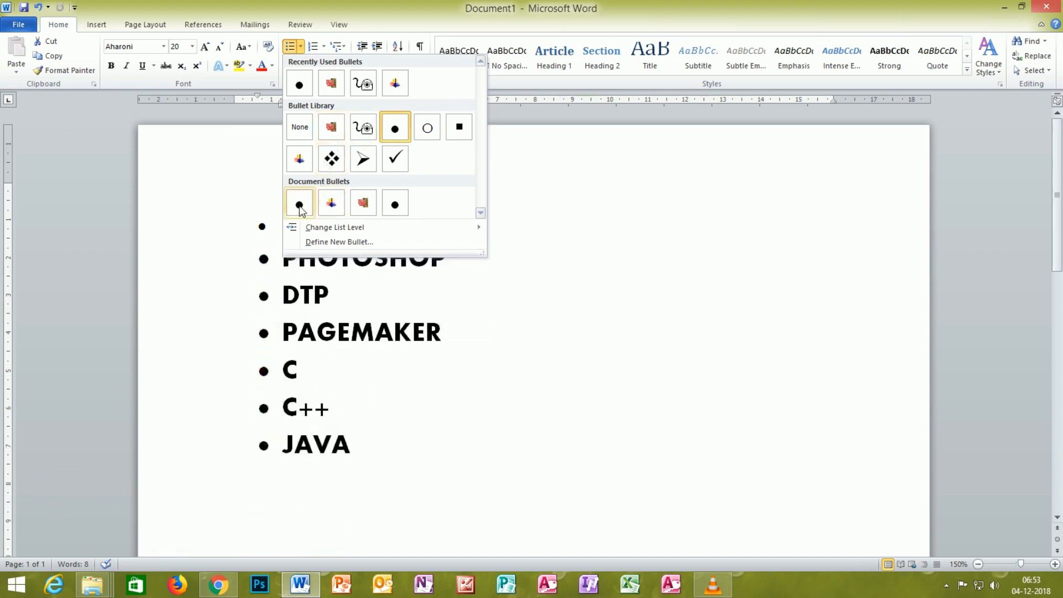
{"action": "left_click", "coordinate": [331, 206]}
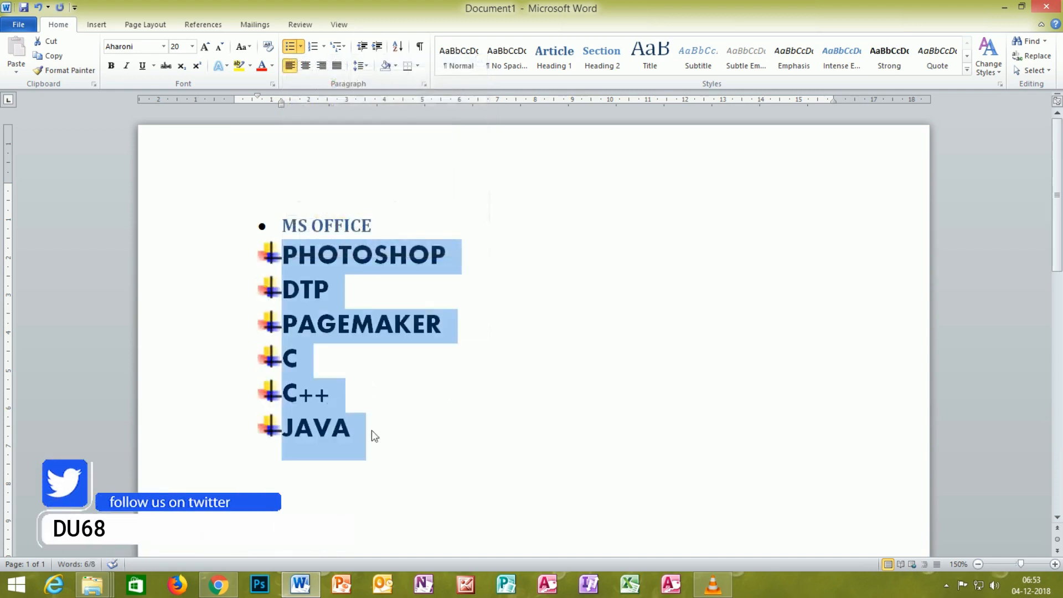
Step: Add two test items, FGDF and XSFFG, to the bulleted list below JAVA
{"action": "left_click", "coordinate": [364, 430]}
{"action": "key", "text": "Return"}
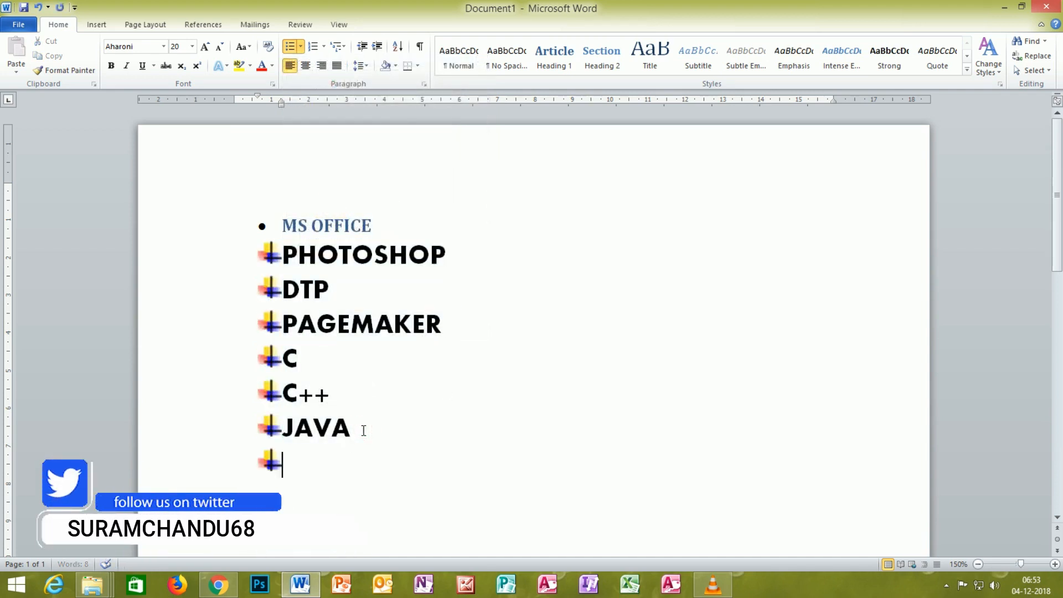
{"action": "type", "text": "FGDF"}
{"action": "key", "text": "Return"}
{"action": "type", "text": "XSFFG"}
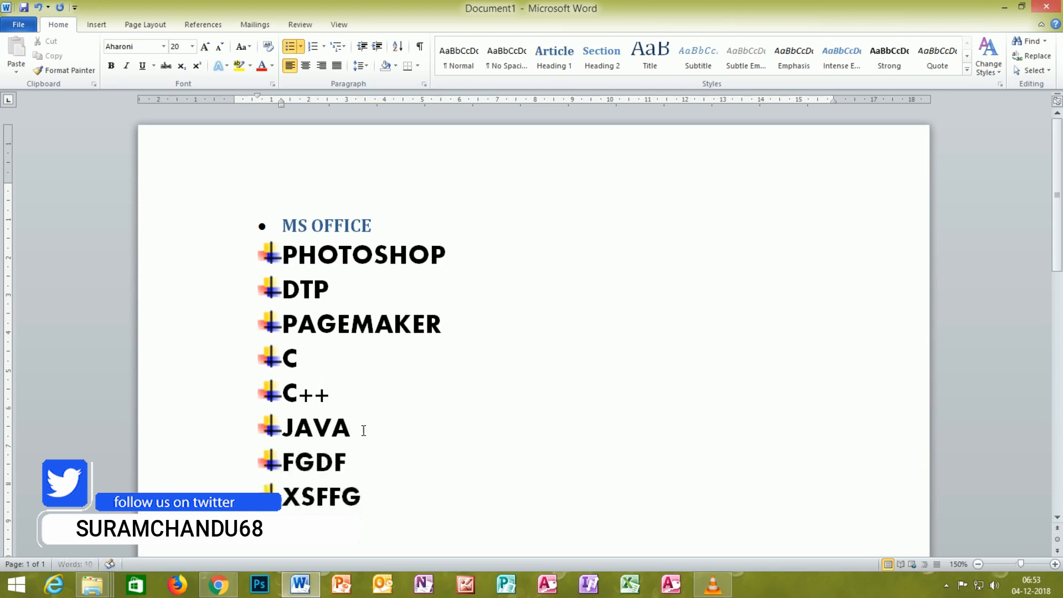
{"action": "key", "text": "Return"}
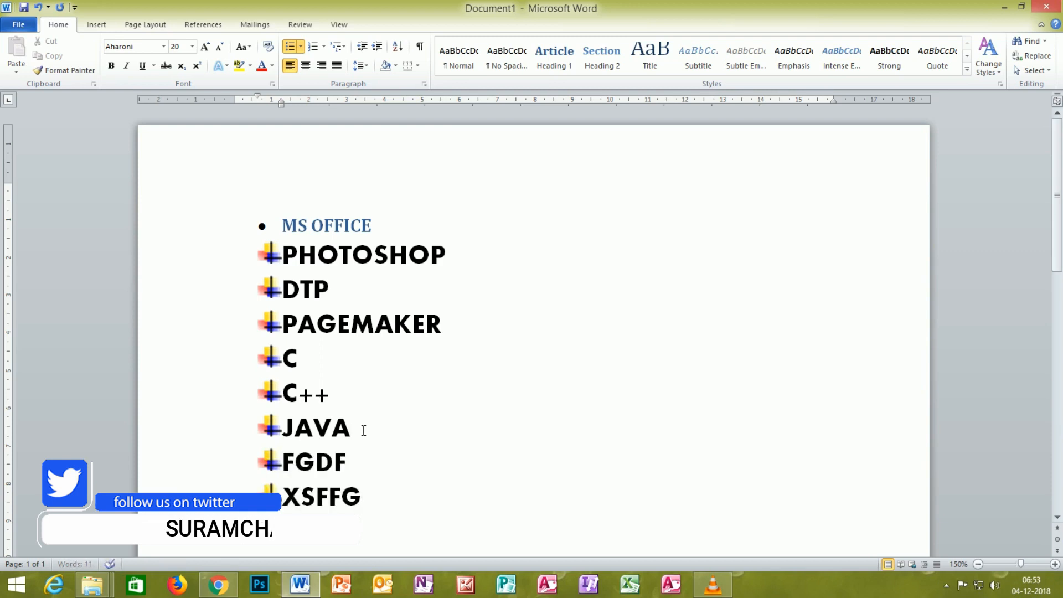
Step: Delete the FGDF and XSFFG test items from the end of the list
{"action": "key", "text": "BackSpace"}
{"action": "key", "text": "BackSpace"}
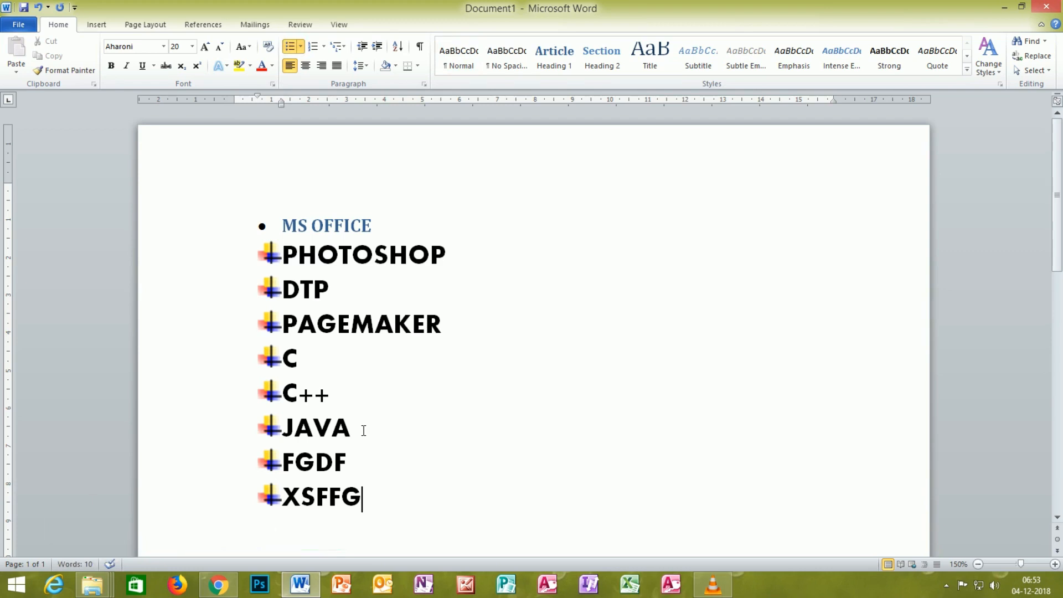
{"action": "left_click_drag", "start_coordinate": [357, 532], "coordinate": [258, 470]}
{"action": "key", "text": "Delete"}
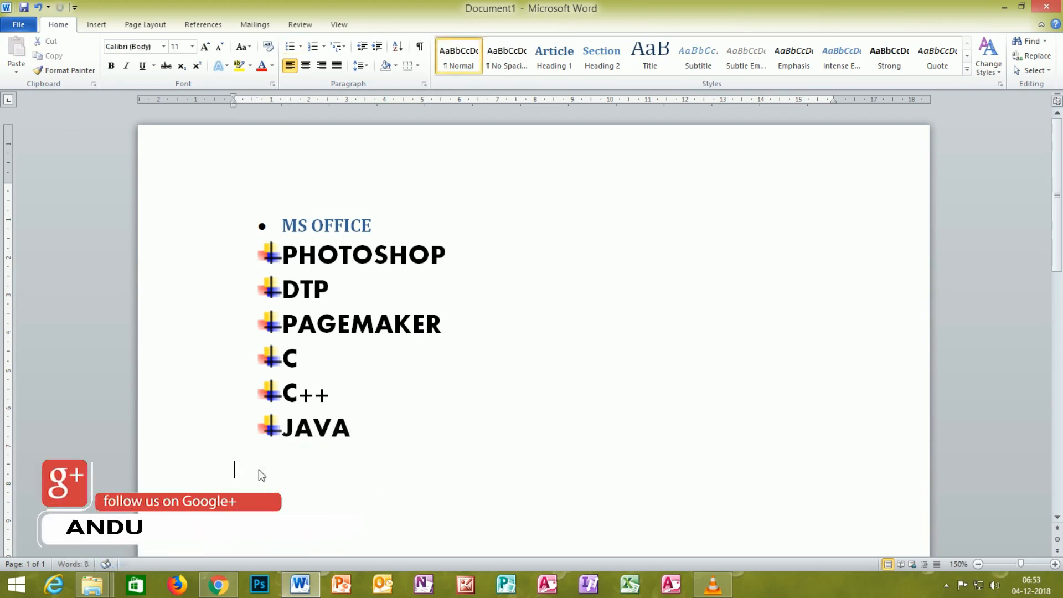
Step: Change the bullets of the PHOTOSHOP to JAVA list to the arrowhead style from the bullet library
{"action": "left_click", "coordinate": [354, 425]}
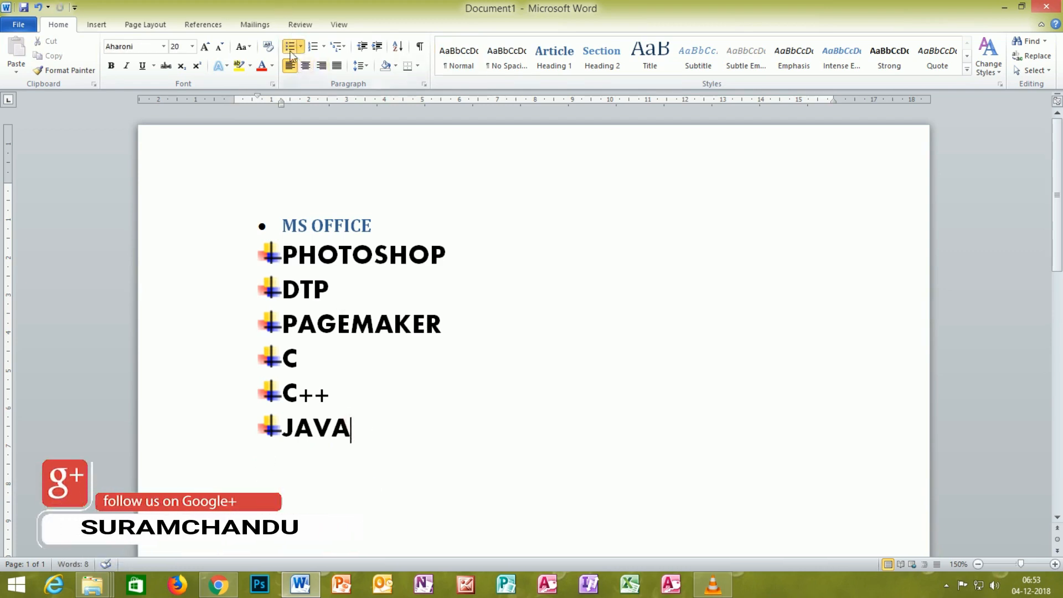
{"action": "left_click", "coordinate": [300, 48]}
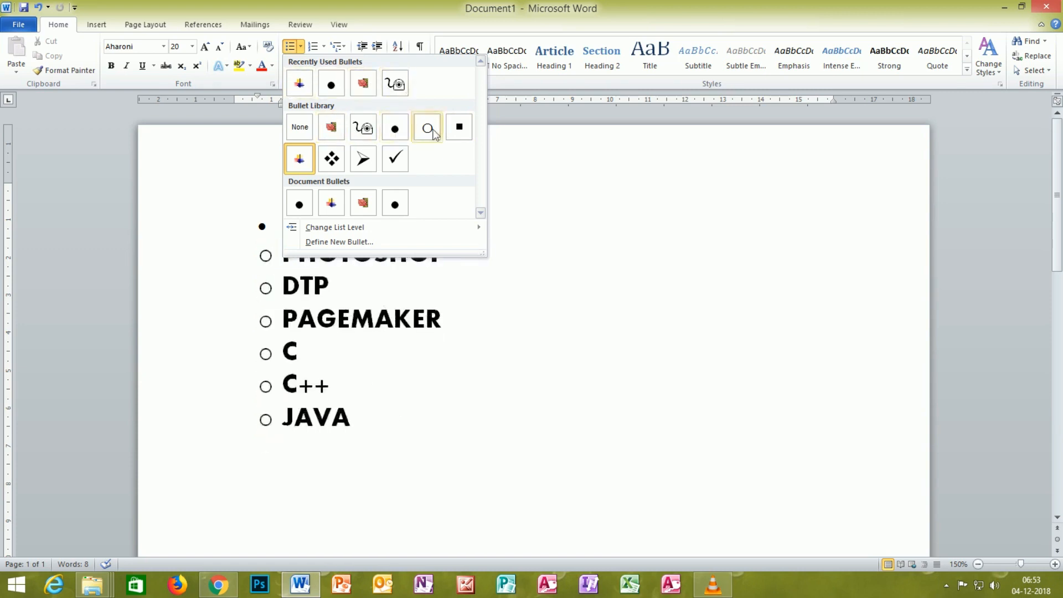
{"action": "left_click", "coordinate": [365, 164]}
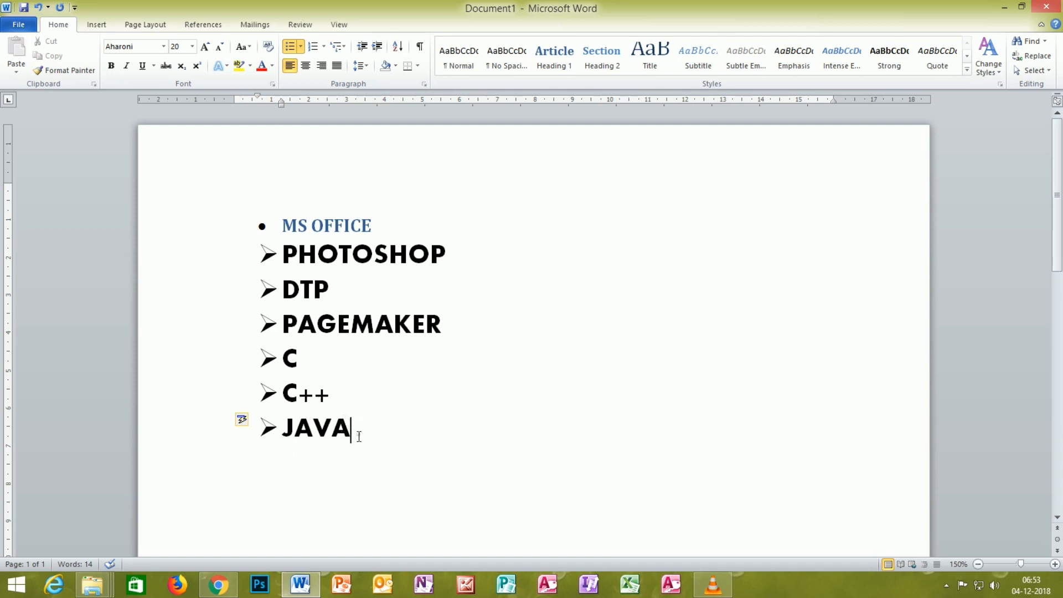
Step: Start defining a new symbol bullet for the PHOTOSHOP to JAVA items and browse the Wingdings characters
{"action": "left_click_drag", "start_coordinate": [358, 437], "coordinate": [281, 249]}
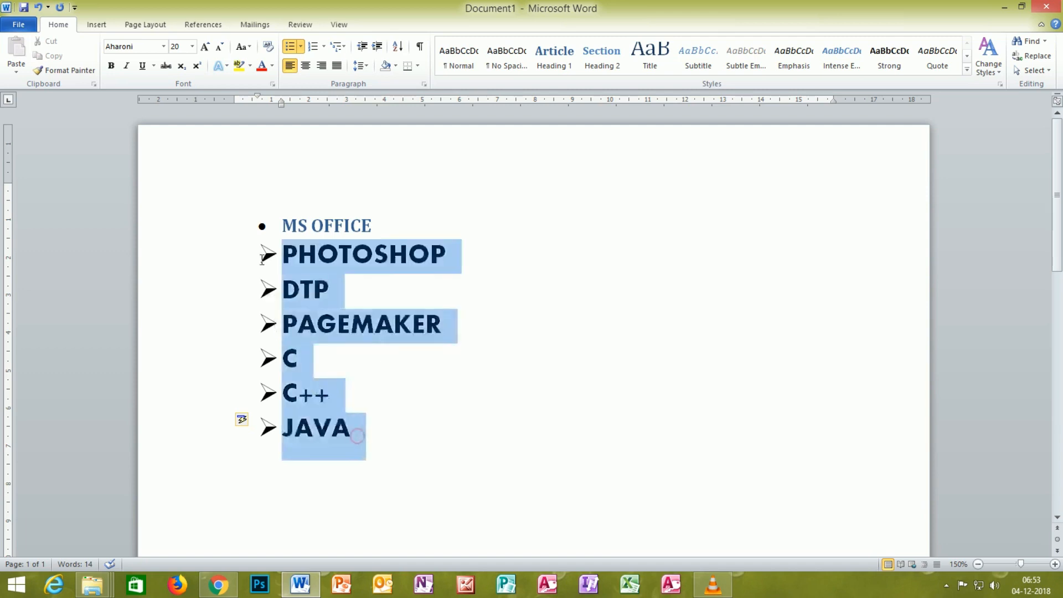
{"action": "left_click", "coordinate": [300, 47]}
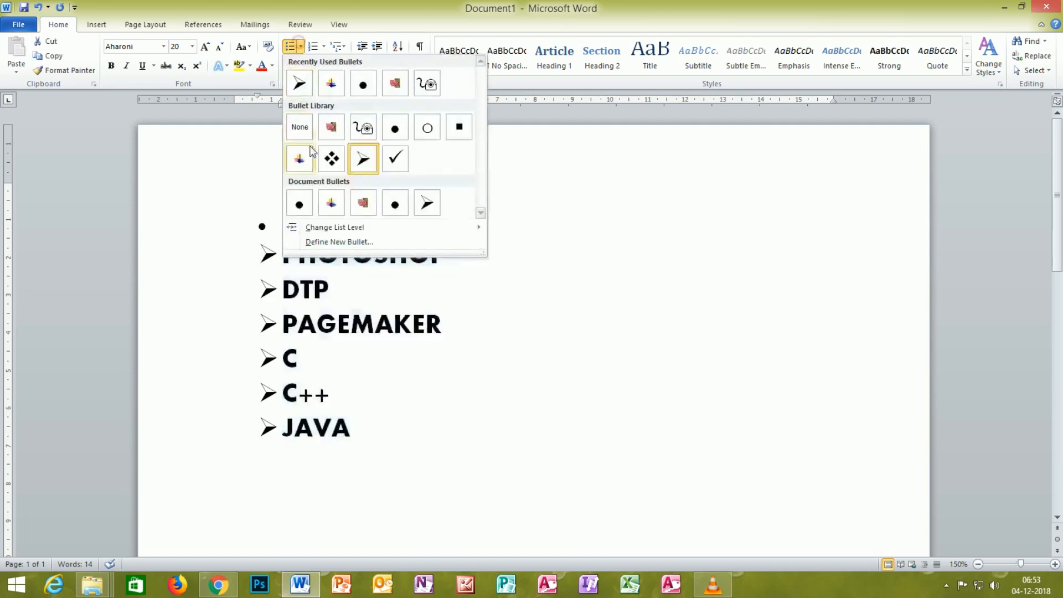
{"action": "left_click", "coordinate": [329, 243]}
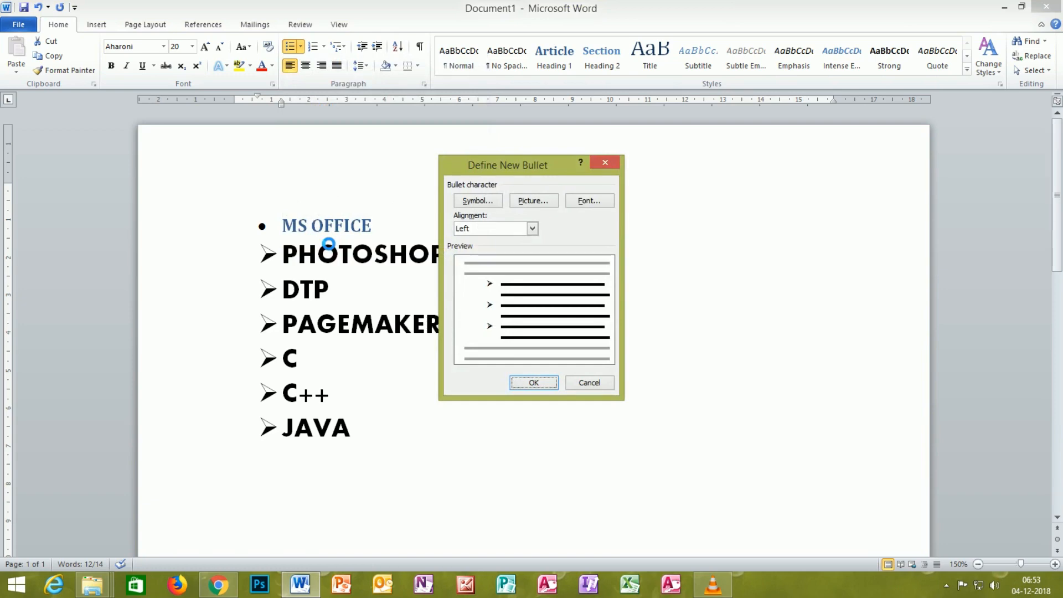
{"action": "left_click", "coordinate": [492, 203]}
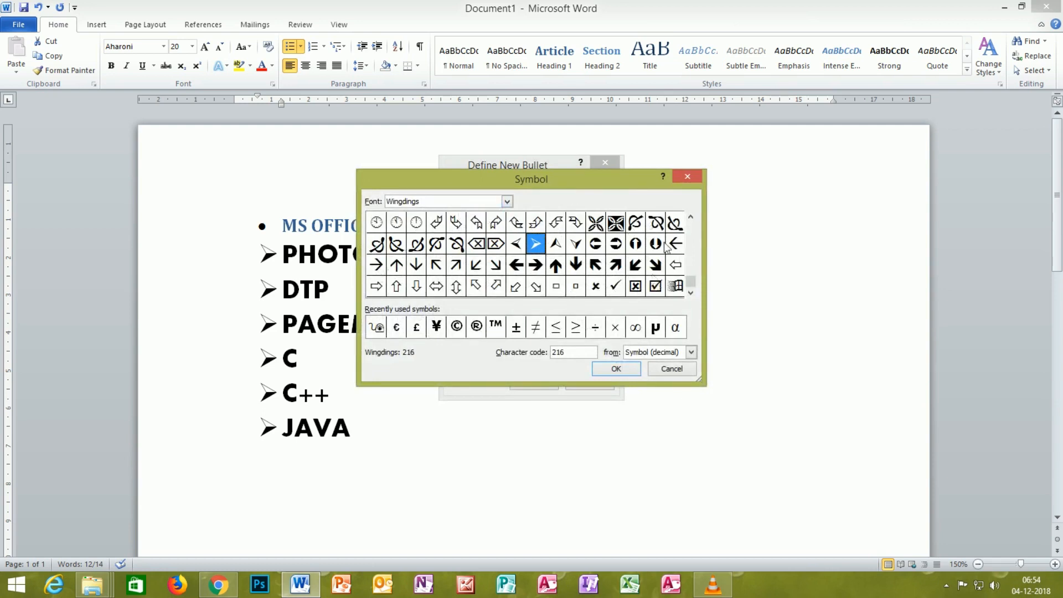
{"action": "left_click_drag", "start_coordinate": [694, 284], "coordinate": [691, 244]}
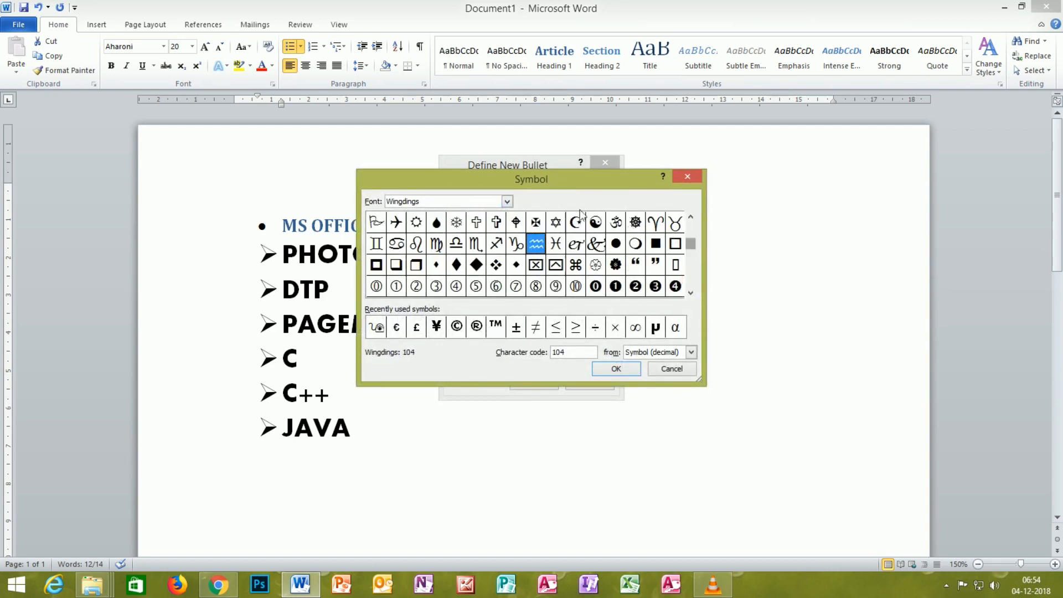
Step: Try the Vrinda, Wide Latin and Yu Mincho Demibold fonts for the bullet symbol
{"action": "left_click", "coordinate": [508, 202]}
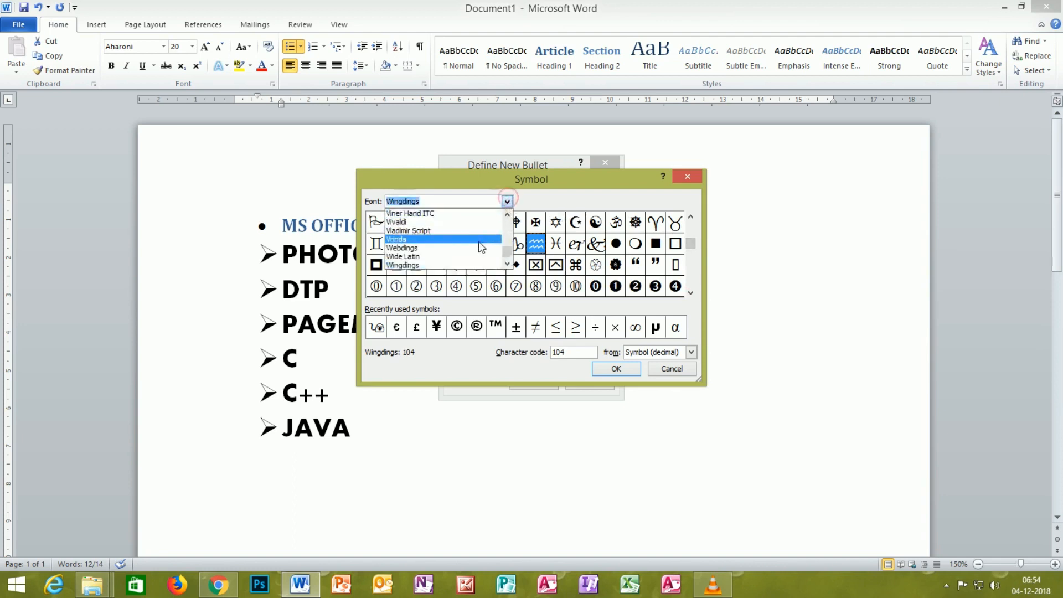
{"action": "left_click", "coordinate": [437, 239]}
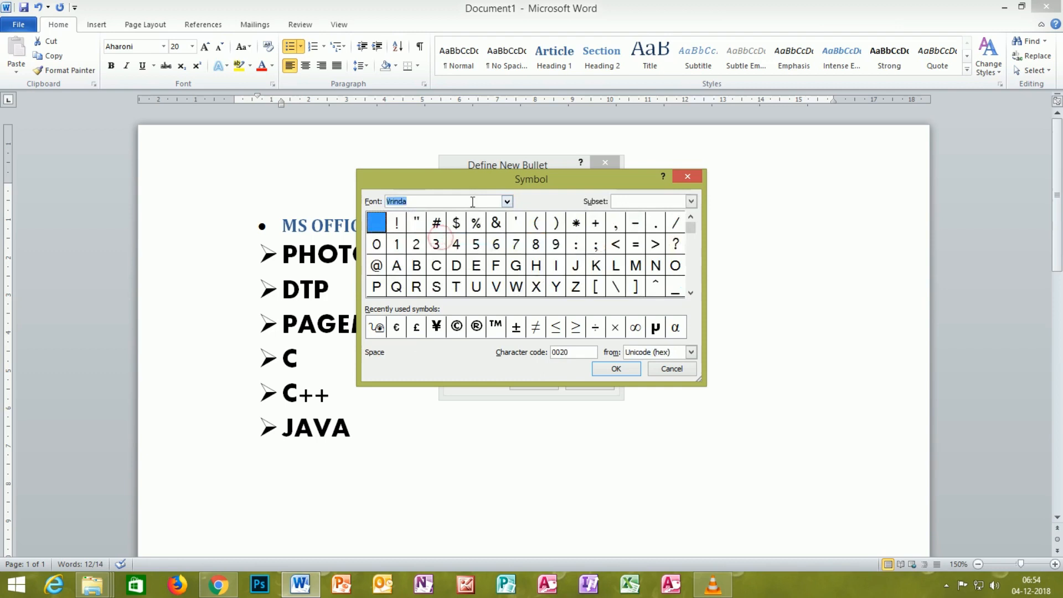
{"action": "left_click", "coordinate": [507, 202]}
{"action": "left_click", "coordinate": [454, 259]}
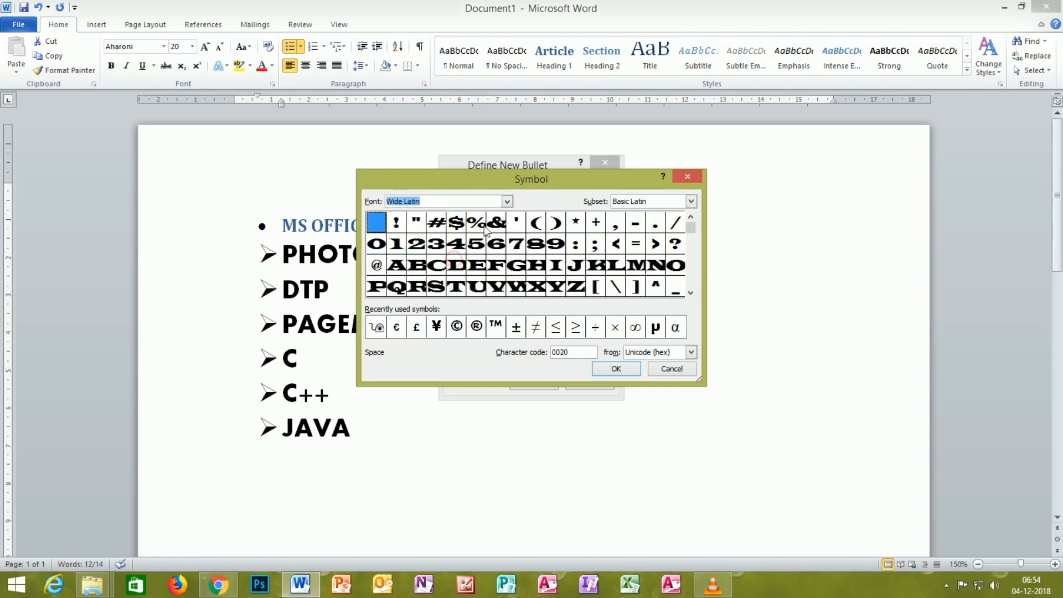
{"action": "left_click", "coordinate": [507, 201]}
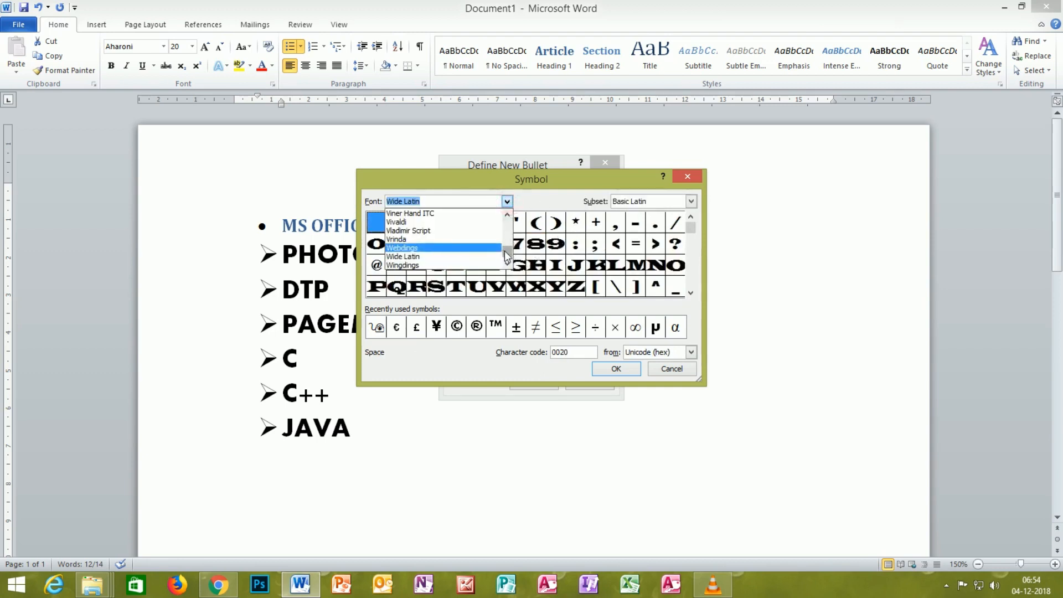
{"action": "scroll", "coordinate": [487, 252], "scroll_direction": "down", "scroll_amount": 3}
{"action": "left_click", "coordinate": [487, 256]}
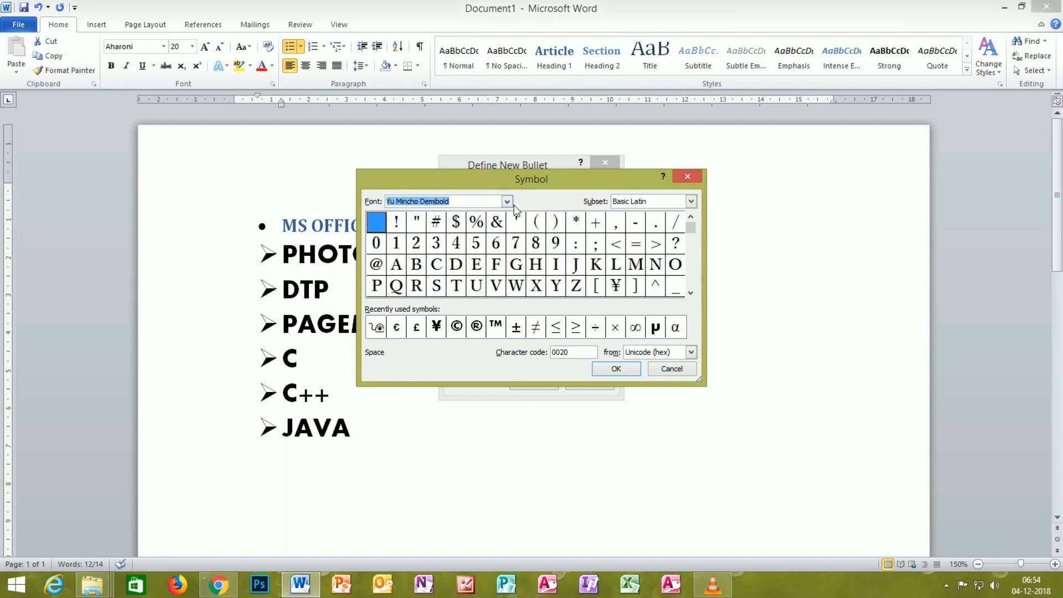
Step: Choose the right-pointing hand from Wingdings 2, character code 67, as the new bullet and apply it to the selected items
{"action": "left_click", "coordinate": [506, 202]}
{"action": "left_click", "coordinate": [455, 218]}
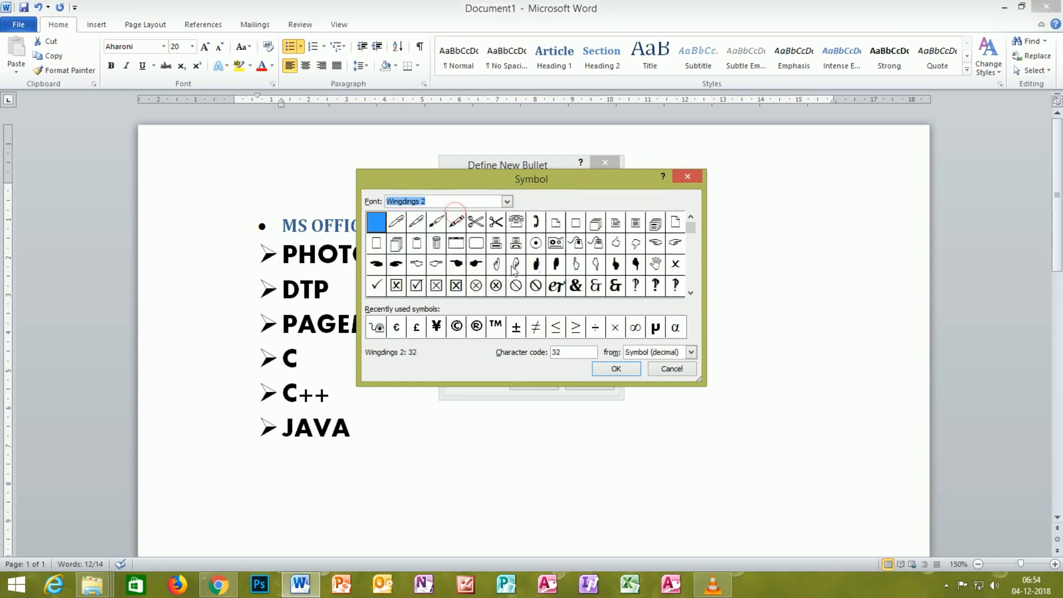
{"action": "left_click", "coordinate": [439, 266]}
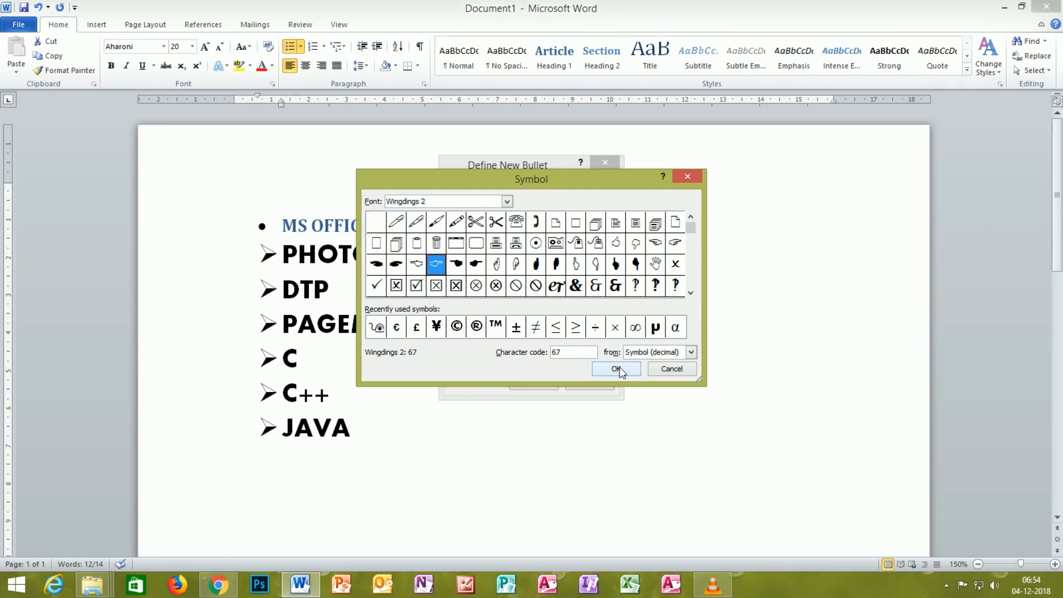
{"action": "left_click", "coordinate": [616, 368]}
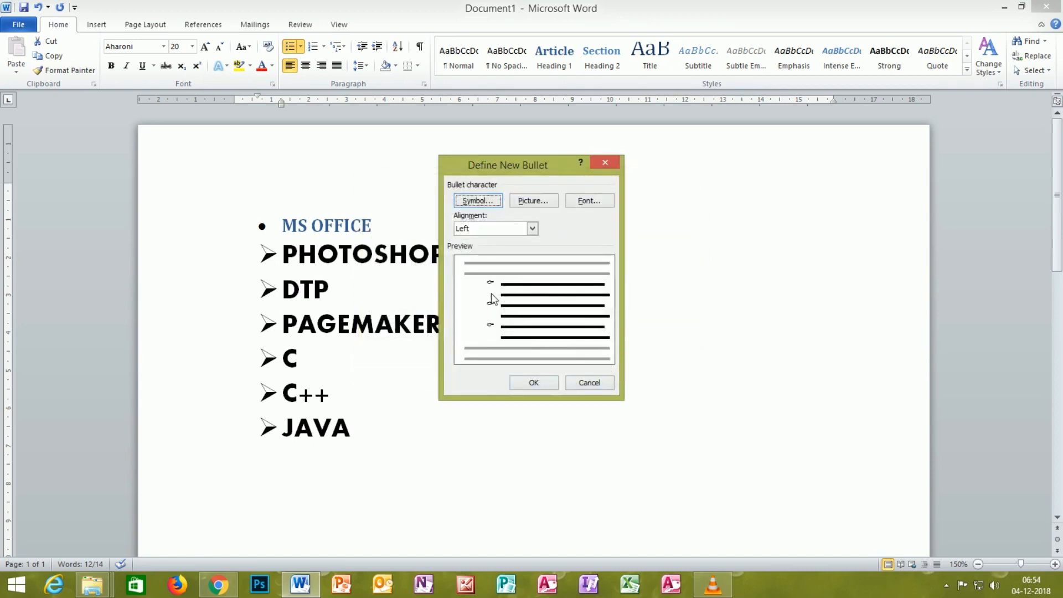
{"action": "mouse_move", "coordinate": [497, 274]}
{"action": "left_mouse_down"}
{"action": "mouse_move", "coordinate": [486, 280]}
{"action": "mouse_move", "coordinate": [485, 322]}
{"action": "mouse_move", "coordinate": [500, 320]}
{"action": "left_mouse_up"}
{"action": "key", "text": "Escape"}
{"action": "left_click", "coordinate": [533, 383]}
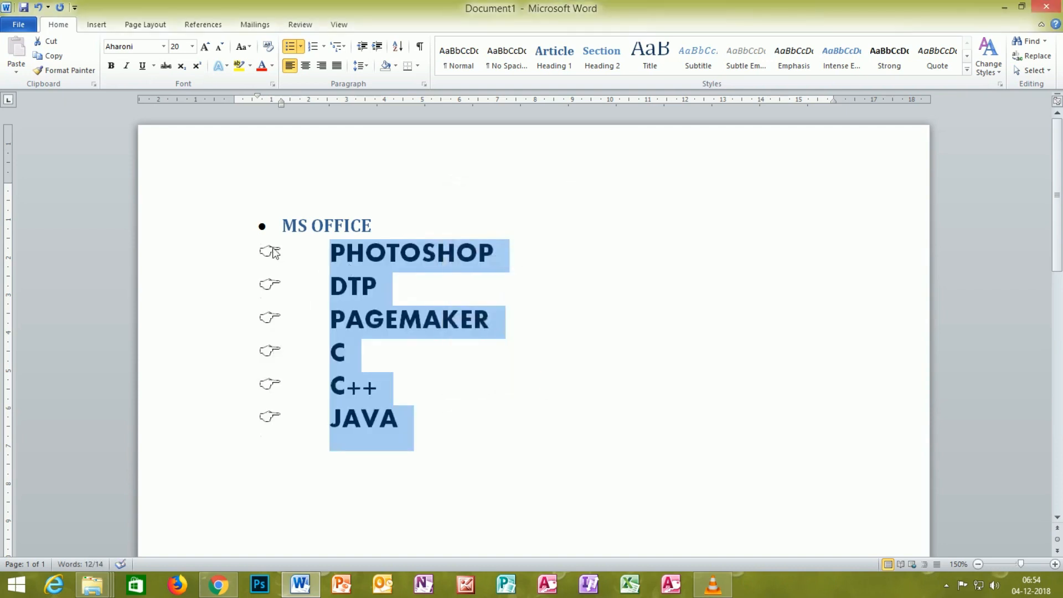
Step: Add an empty line without a bullet below JAVA
{"action": "left_click", "coordinate": [404, 420]}
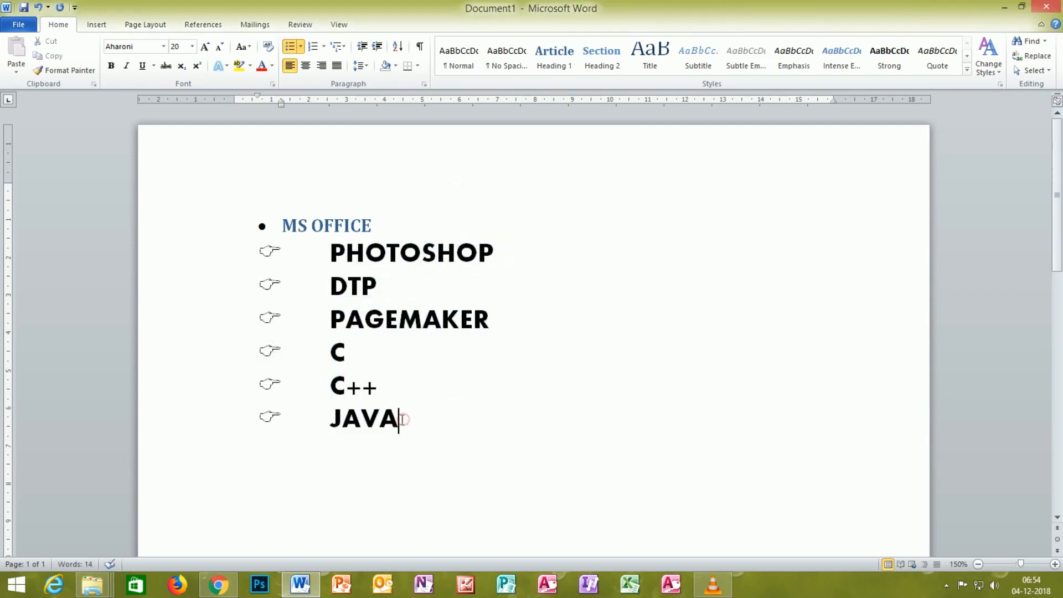
{"action": "key", "text": "Return"}
{"action": "key", "text": "Return"}
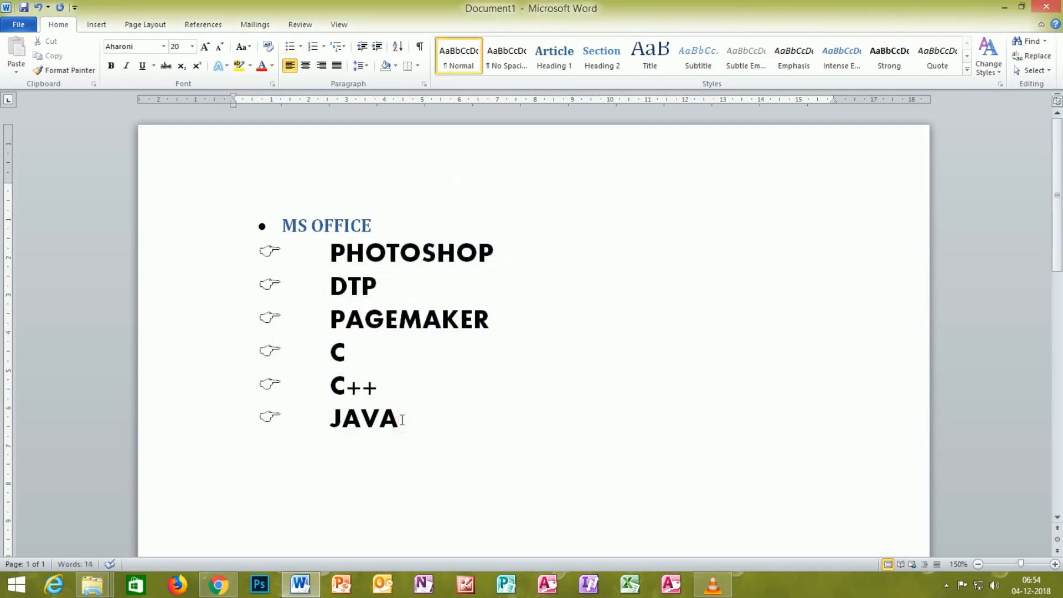
{"action": "key", "text": "BackSpace"}
{"action": "key", "text": "Return"}
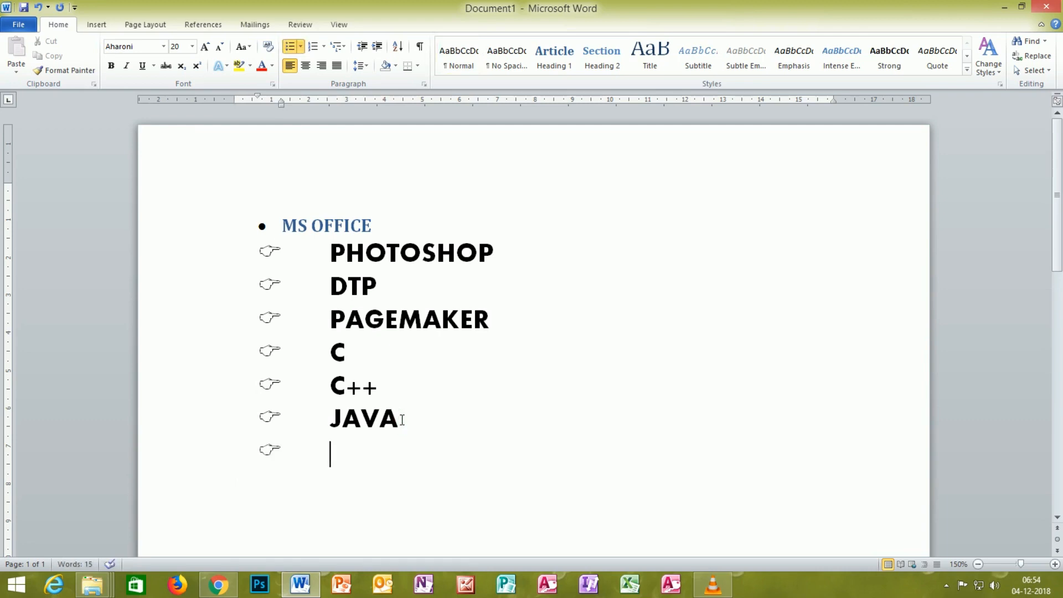
{"action": "key", "text": "BackSpace"}
{"action": "key", "text": "BackSpace"}
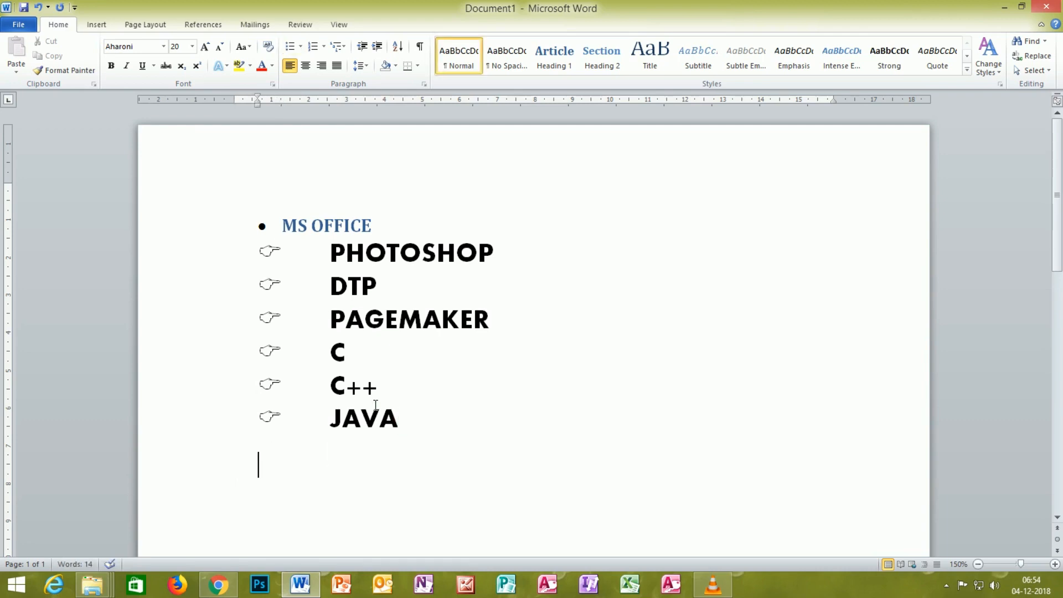
Step: Start defining a new picture bullet for the empty line below JAVA and browse the available pictures
{"action": "left_click", "coordinate": [301, 48]}
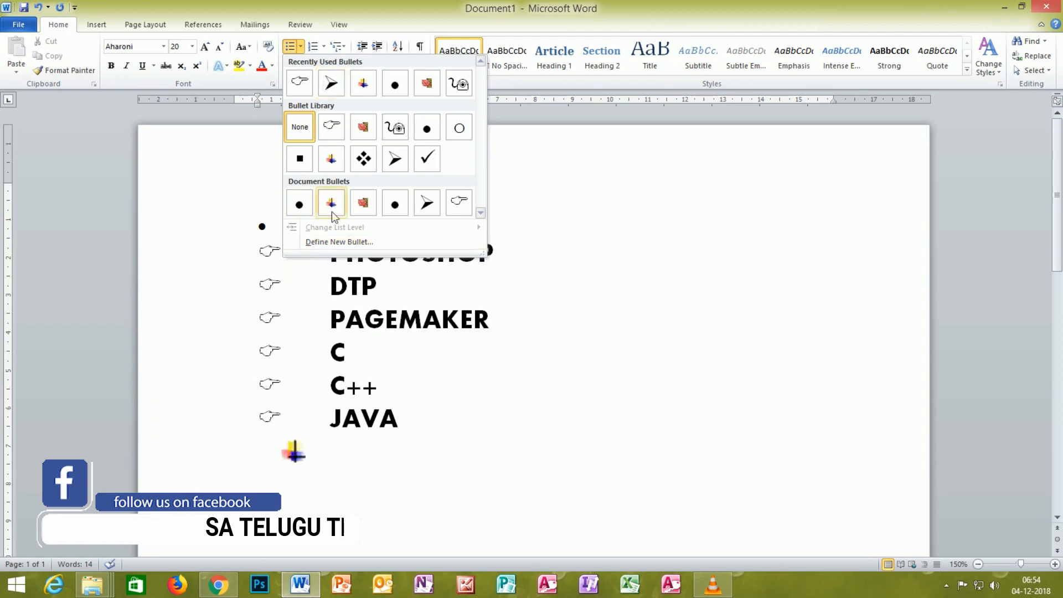
{"action": "left_click", "coordinate": [333, 242]}
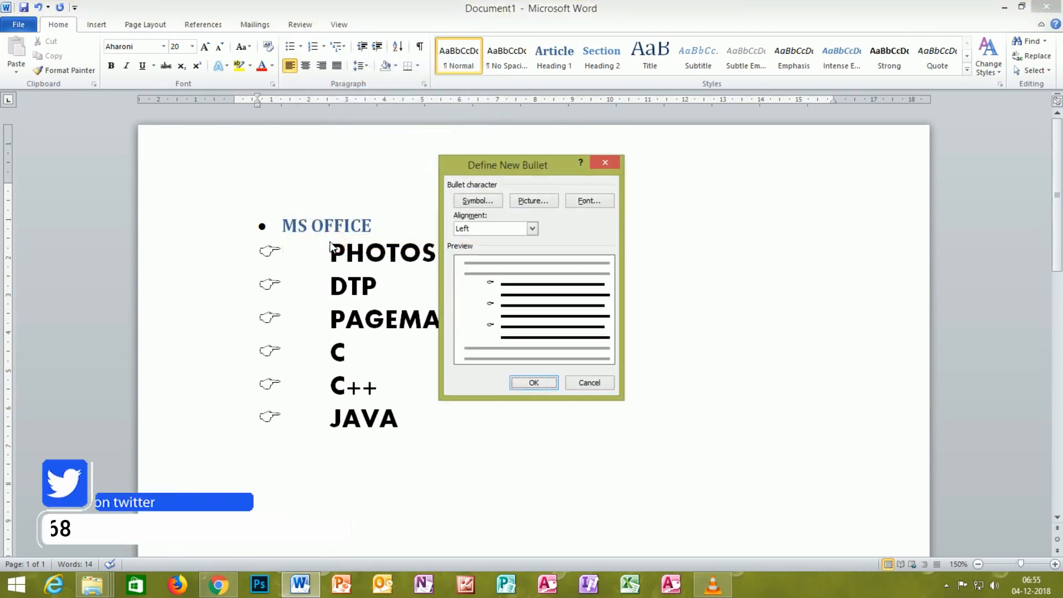
{"action": "left_click", "coordinate": [530, 201]}
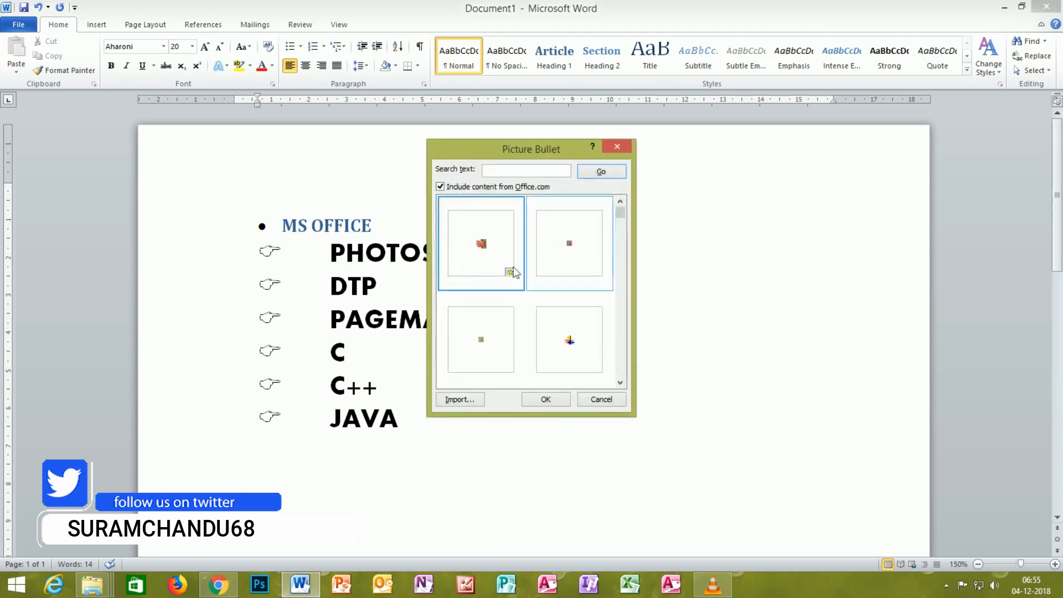
{"action": "left_click_drag", "start_coordinate": [622, 227], "coordinate": [616, 234]}
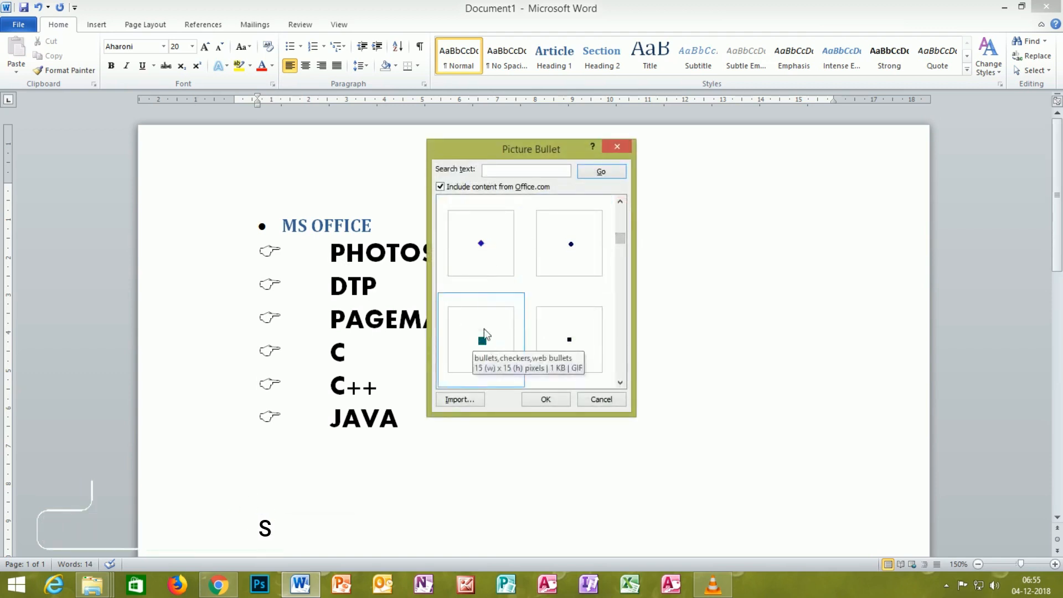
{"action": "left_click_drag", "start_coordinate": [620, 239], "coordinate": [623, 313]}
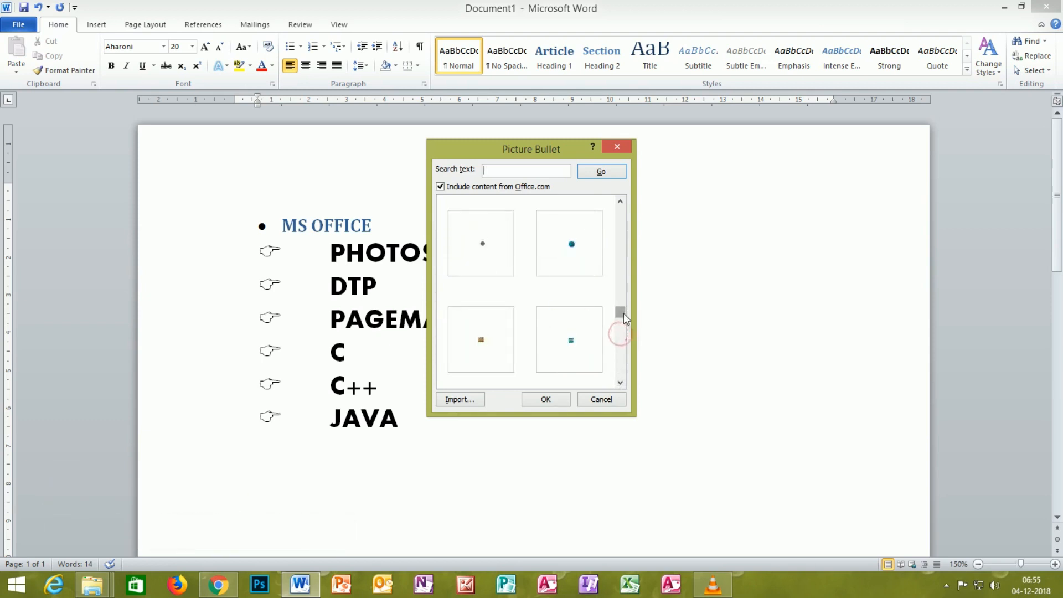
Step: Import the Black logo picture from the New Volume (E:) drive and apply it as the bullet of the empty line
{"action": "left_click", "coordinate": [456, 402]}
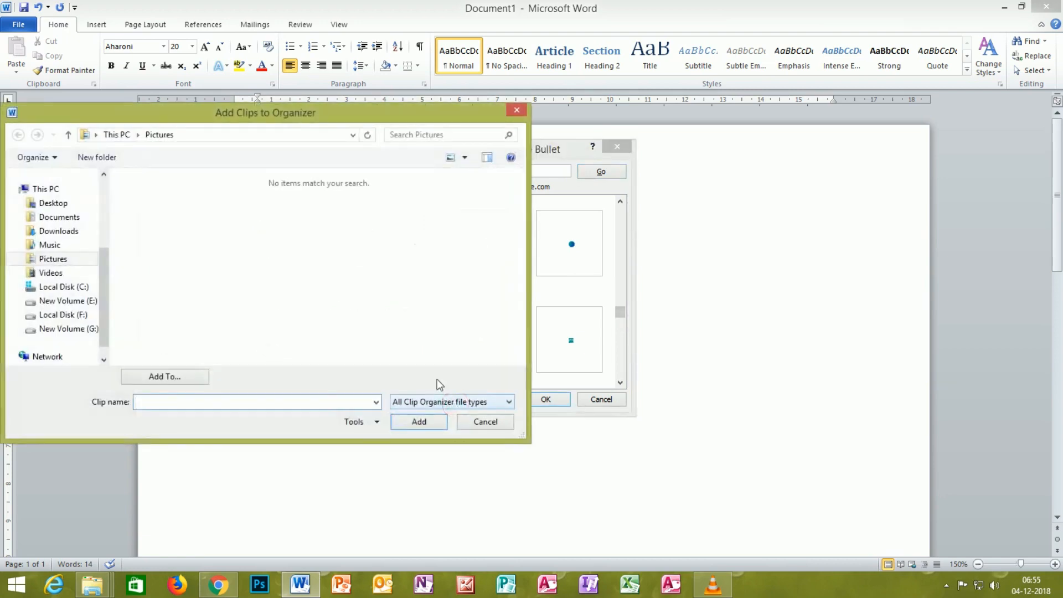
{"action": "left_click", "coordinate": [72, 304]}
{"action": "double_click", "coordinate": [302, 210]}
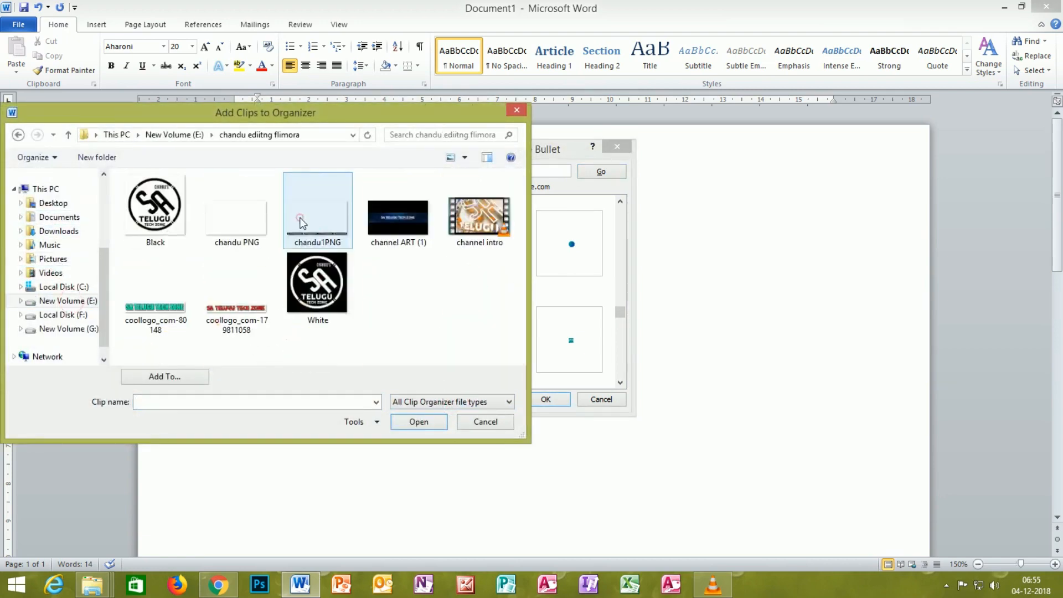
{"action": "double_click", "coordinate": [154, 213]}
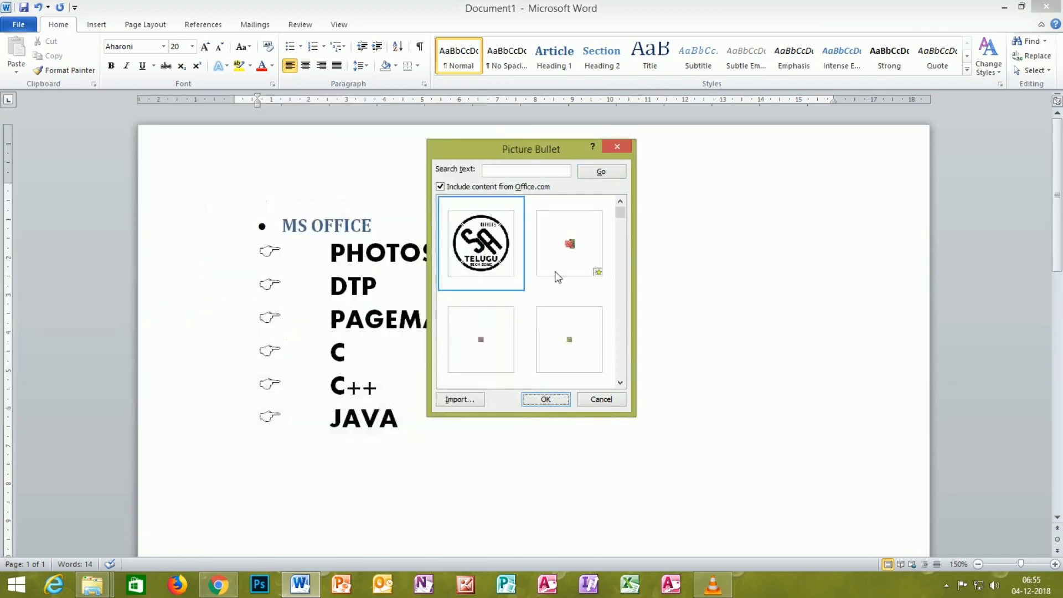
{"action": "left_click", "coordinate": [545, 399]}
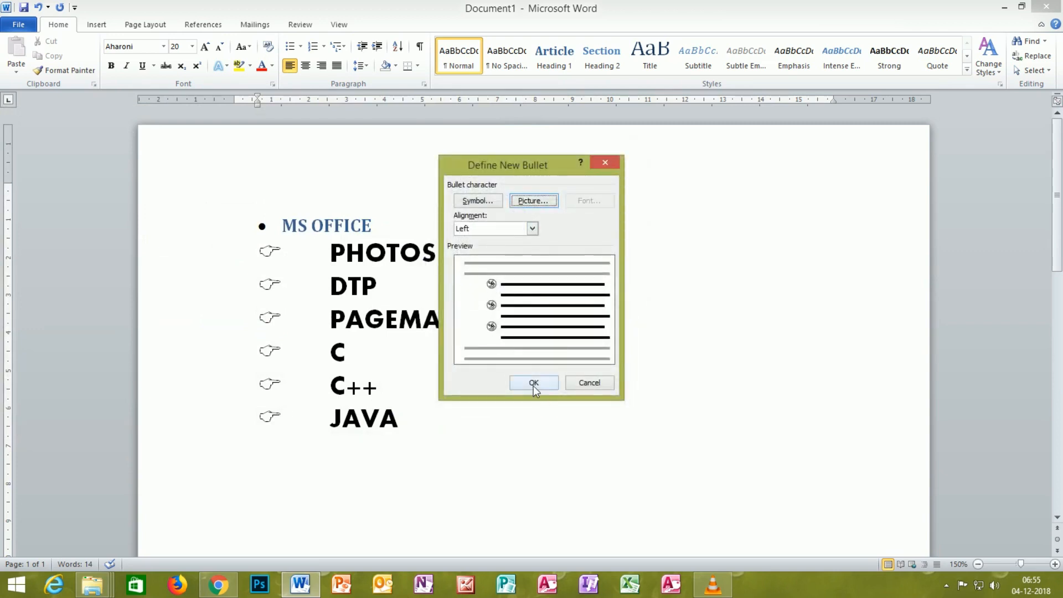
{"action": "left_click", "coordinate": [533, 383]}
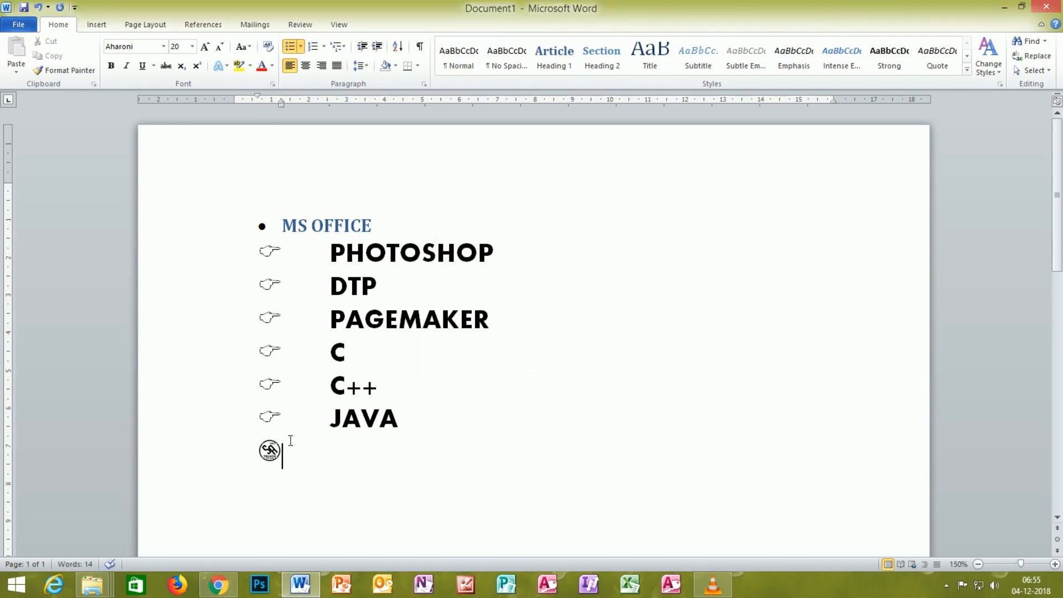
Step: Enter the items LIKE, SHARE and SUBSCRIBE in the logo-bulleted list below JAVA
{"action": "type", "text": "LIKE"}
{"action": "key", "text": "Return"}
{"action": "type", "text": "SHARE"}
{"action": "key", "text": "Return"}
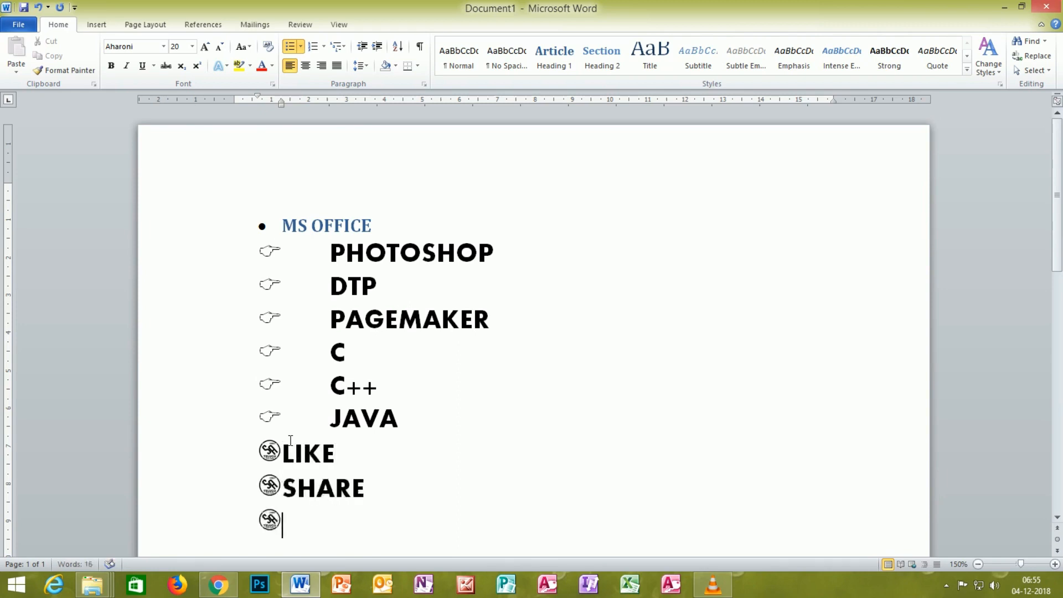
{"action": "type", "text": "SUBSCRIBE"}
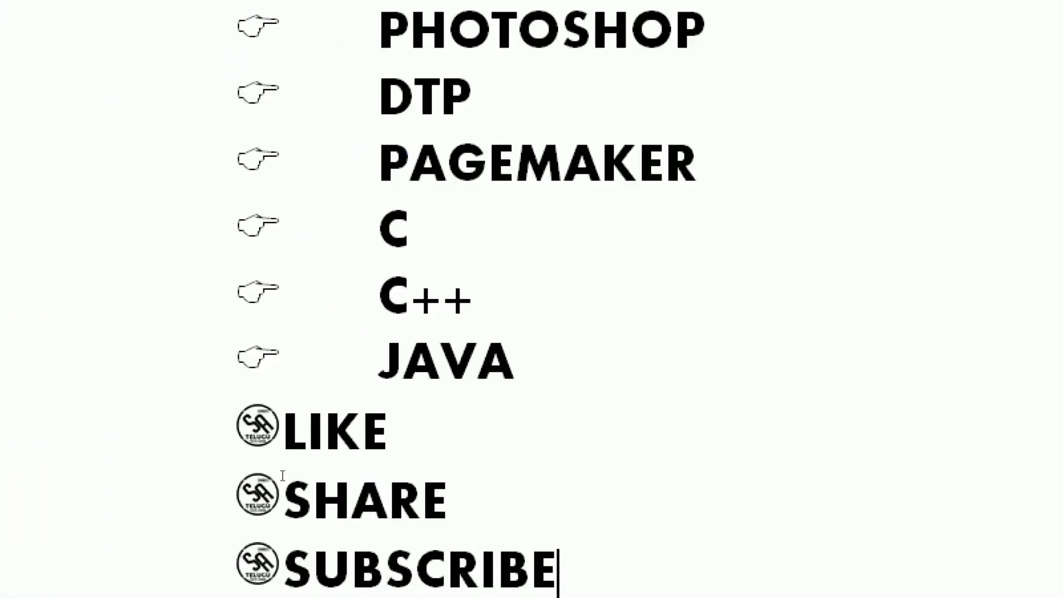
{"action": "mouse_move", "coordinate": [225, 260]}
{"action": "left_mouse_down"}
{"action": "mouse_move", "coordinate": [171, 593]}
{"action": "mouse_move", "coordinate": [468, 498]}
{"action": "mouse_move", "coordinate": [230, 226]}
{"action": "left_mouse_up"}
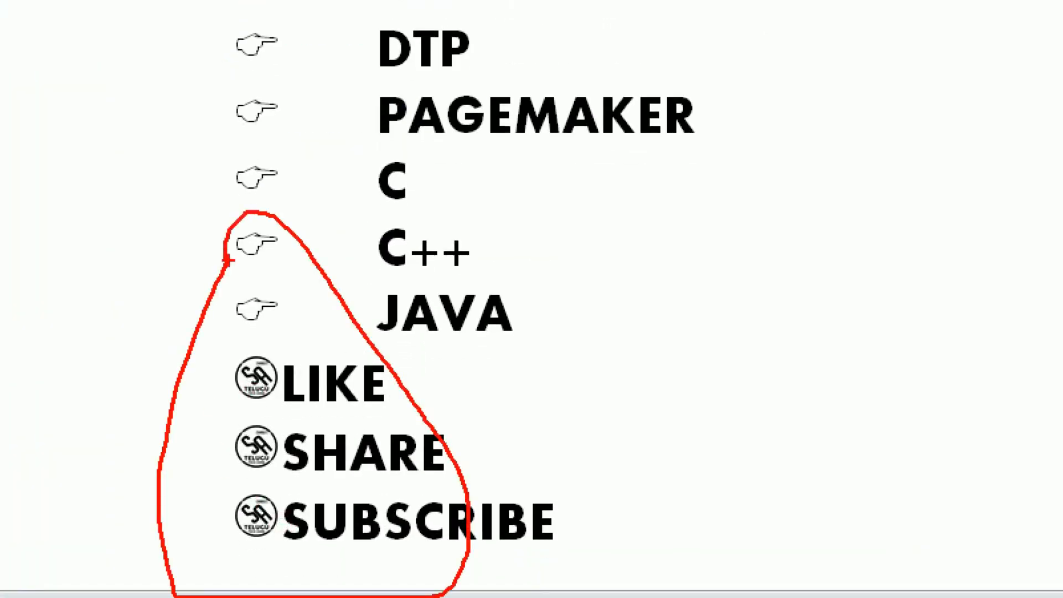
{"action": "key", "text": "Escape"}
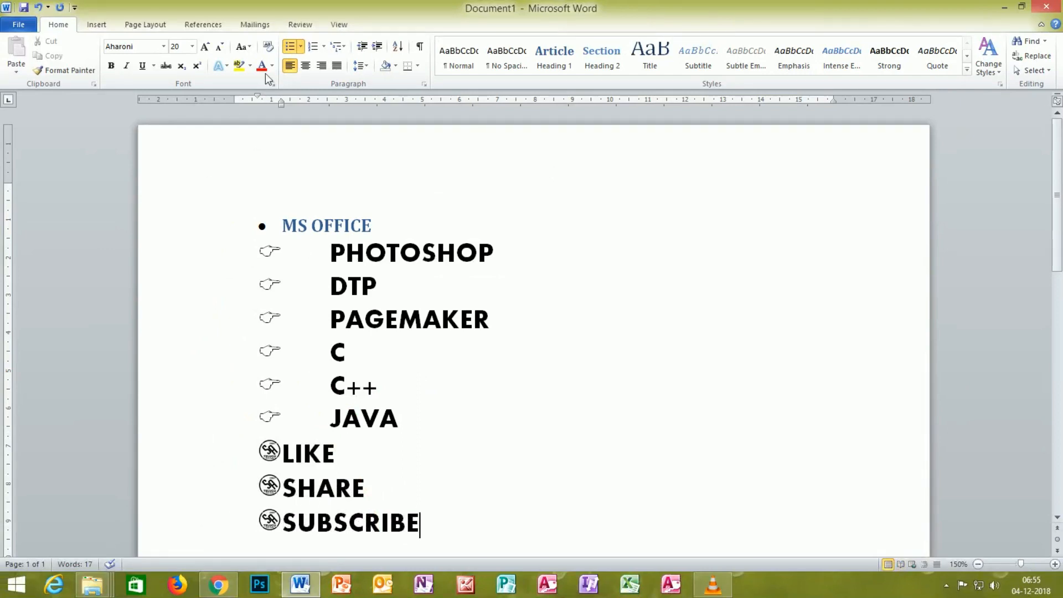
Step: Examine the list level choices and the bullet library for the SUBSCRIBE item
{"action": "left_click", "coordinate": [299, 46]}
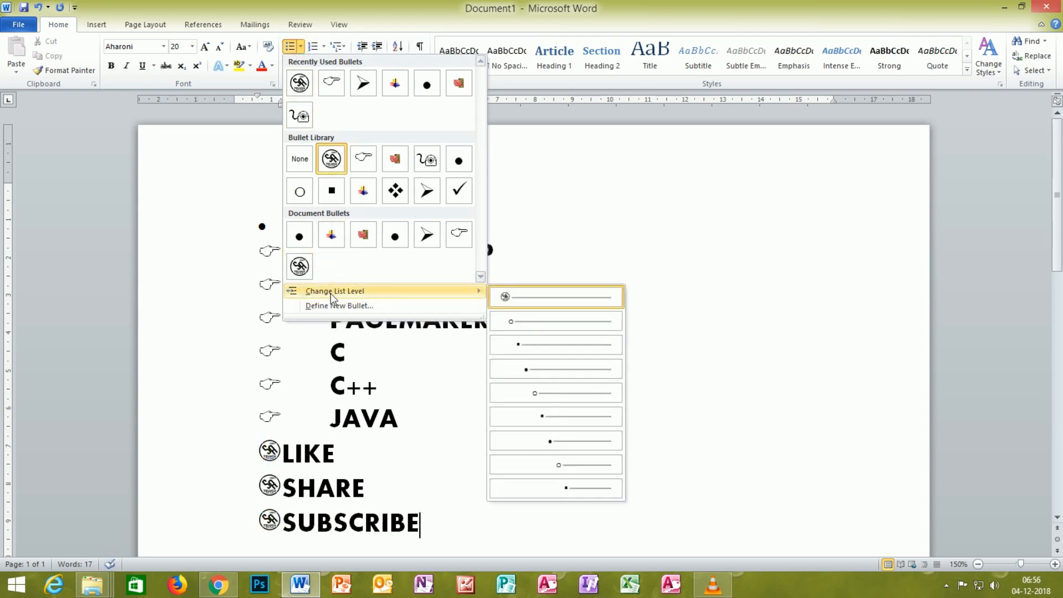
{"action": "left_click", "coordinate": [515, 299]}
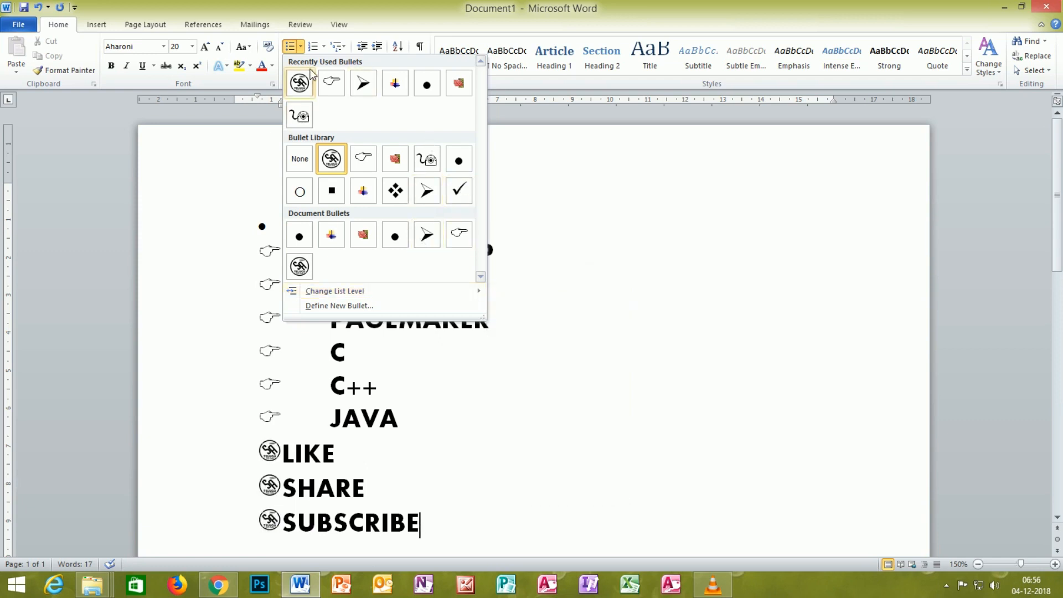
{"action": "left_click", "coordinate": [610, 195]}
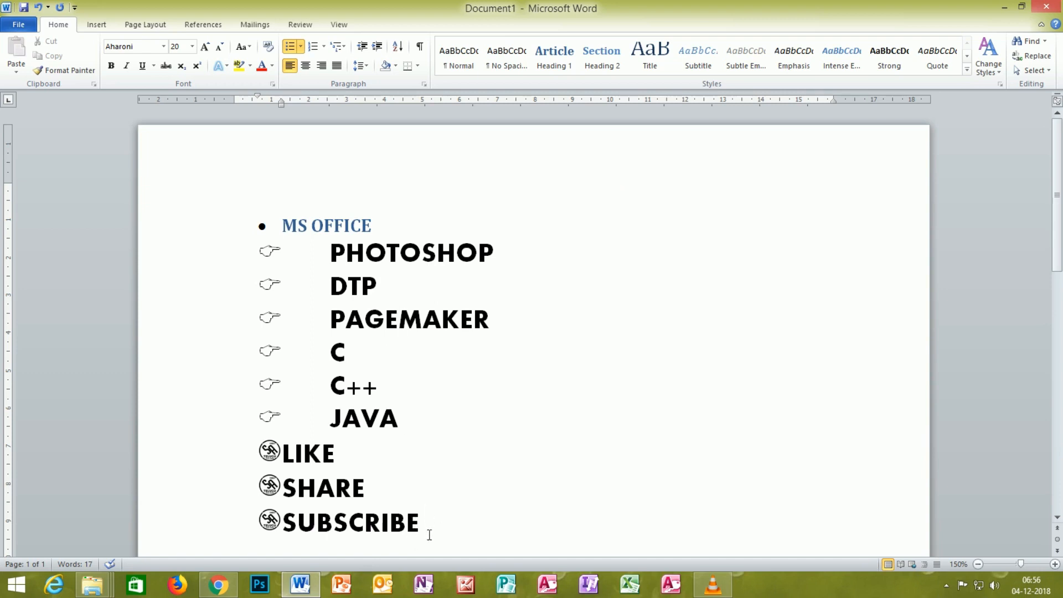
Step: Delete all the bulleted text from MS OFFICE through SUBSCRIBE, leaving a blank page
{"action": "left_click_drag", "start_coordinate": [429, 534], "coordinate": [232, 195]}
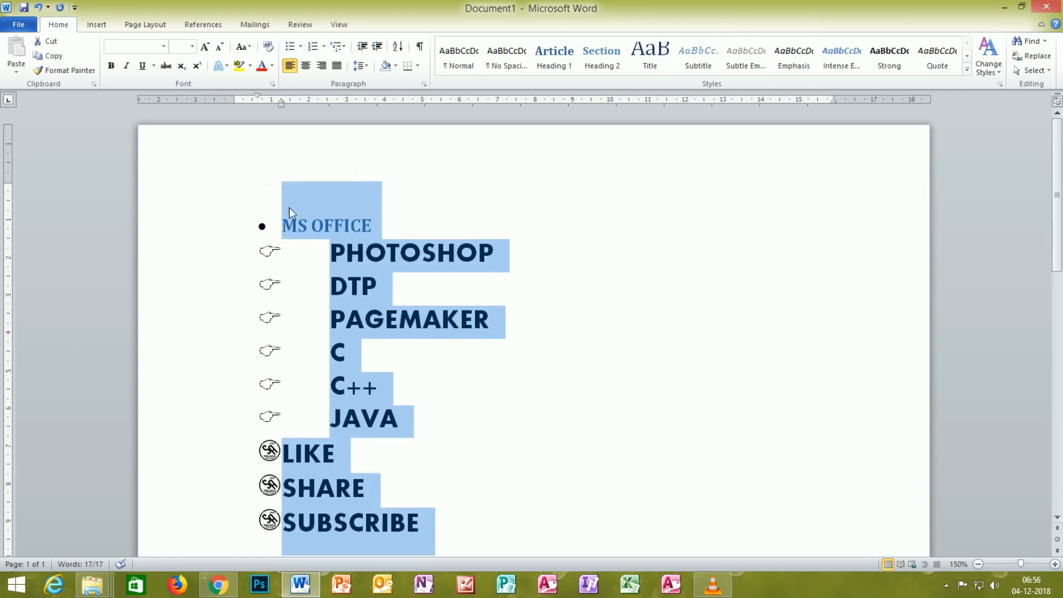
{"action": "key", "text": "Delete"}
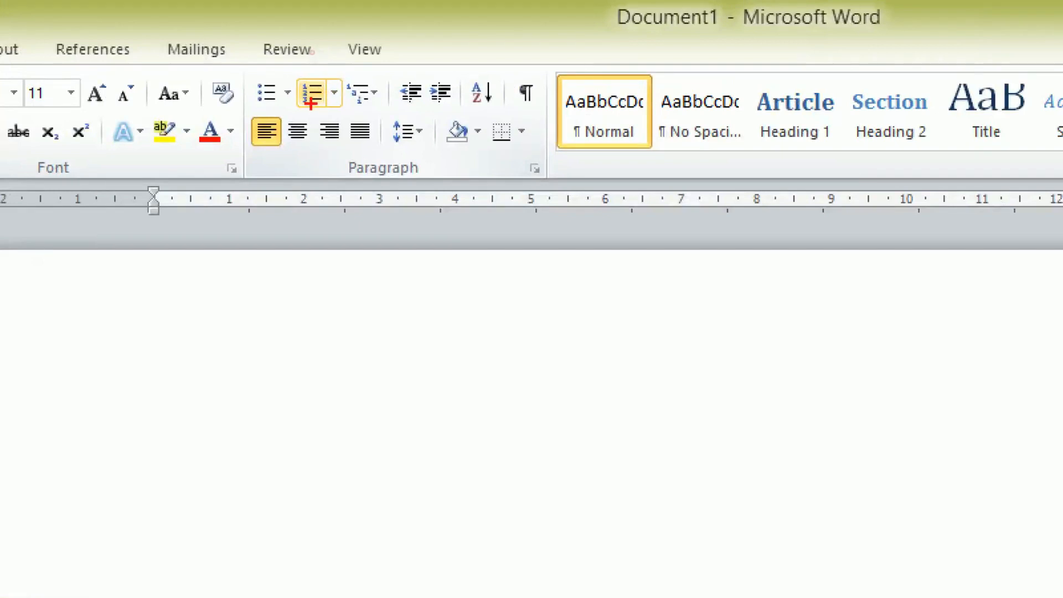
{"action": "mouse_move", "coordinate": [309, 79]}
{"action": "left_mouse_down"}
{"action": "mouse_move", "coordinate": [302, 114]}
{"action": "mouse_move", "coordinate": [336, 88]}
{"action": "left_mouse_up"}
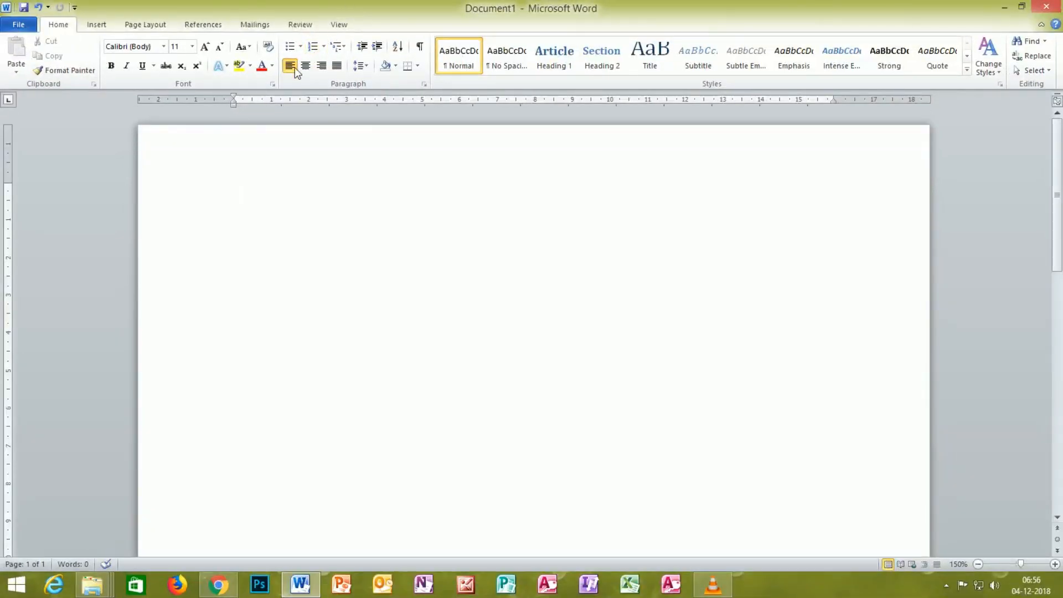
Step: Enter MS OFFICE, number it in the 1. 2. 3. format and add DTP as the second item
{"action": "type", "text": "MS OFFICE"}
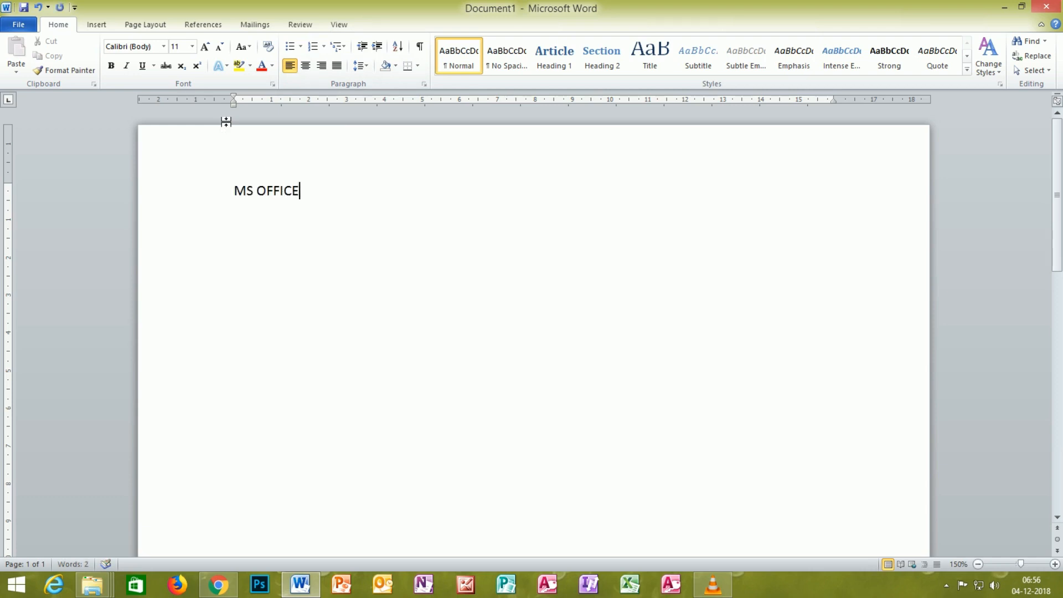
{"action": "left_click", "coordinate": [321, 46]}
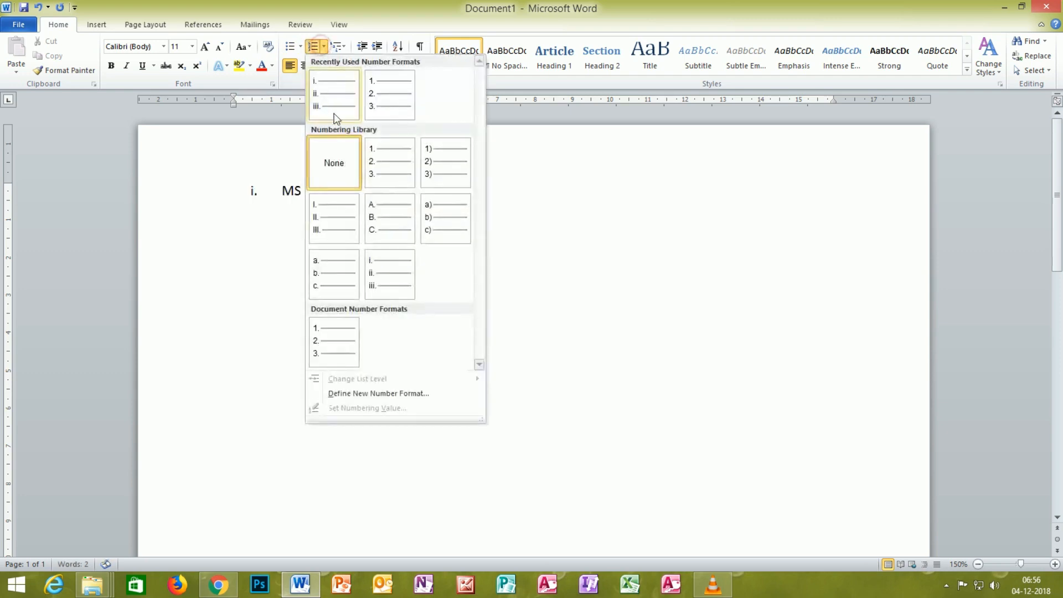
{"action": "left_click", "coordinate": [387, 101]}
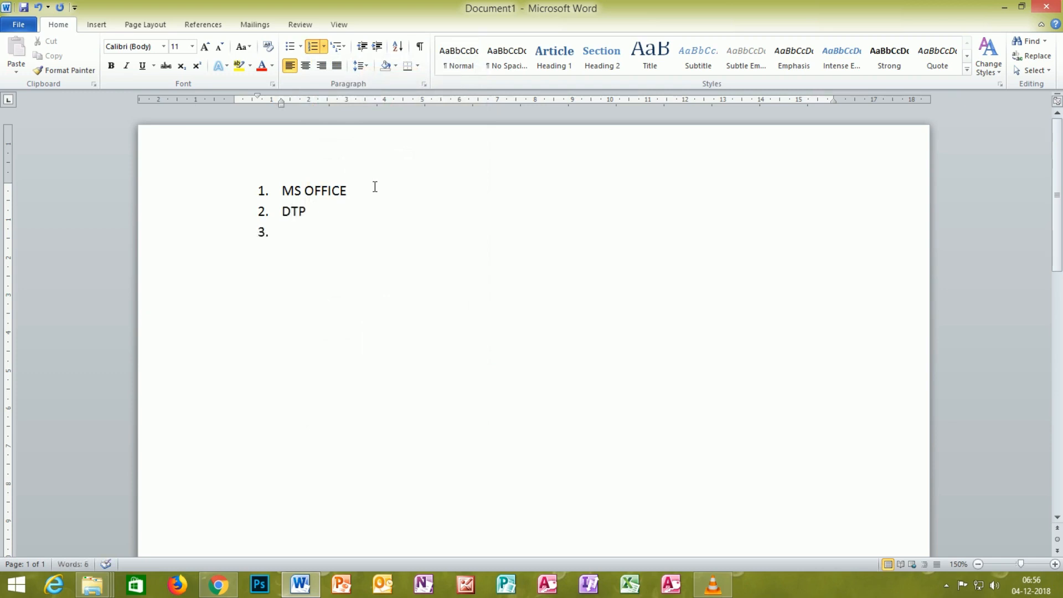
Step: Continue the numbered list with the items PHOTOSHOP, TALLY, C and C++
{"action": "type", "text": "P"}
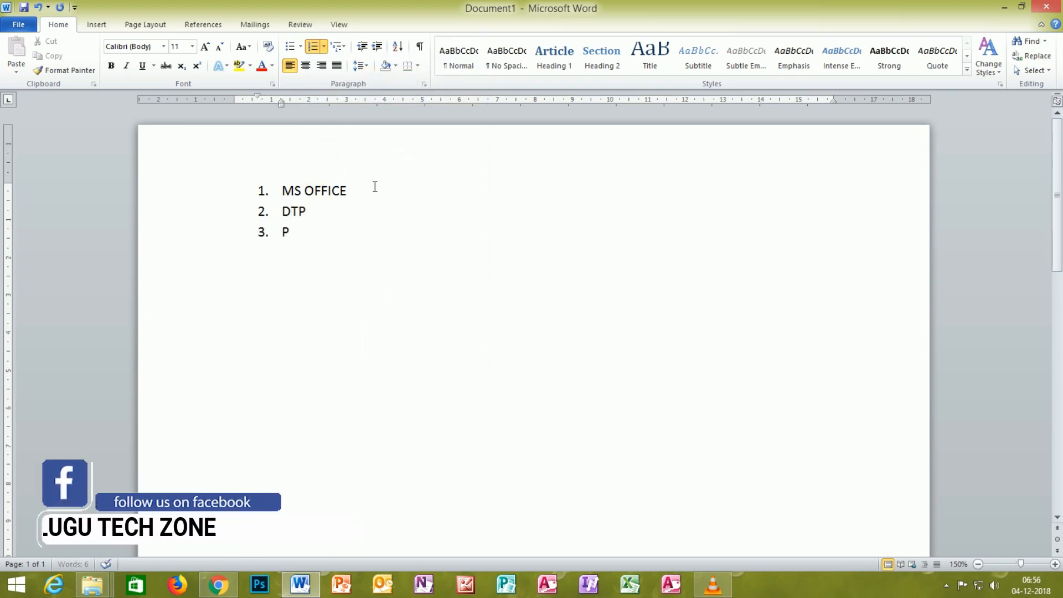
{"action": "type", "text": "HOTOSHOP"}
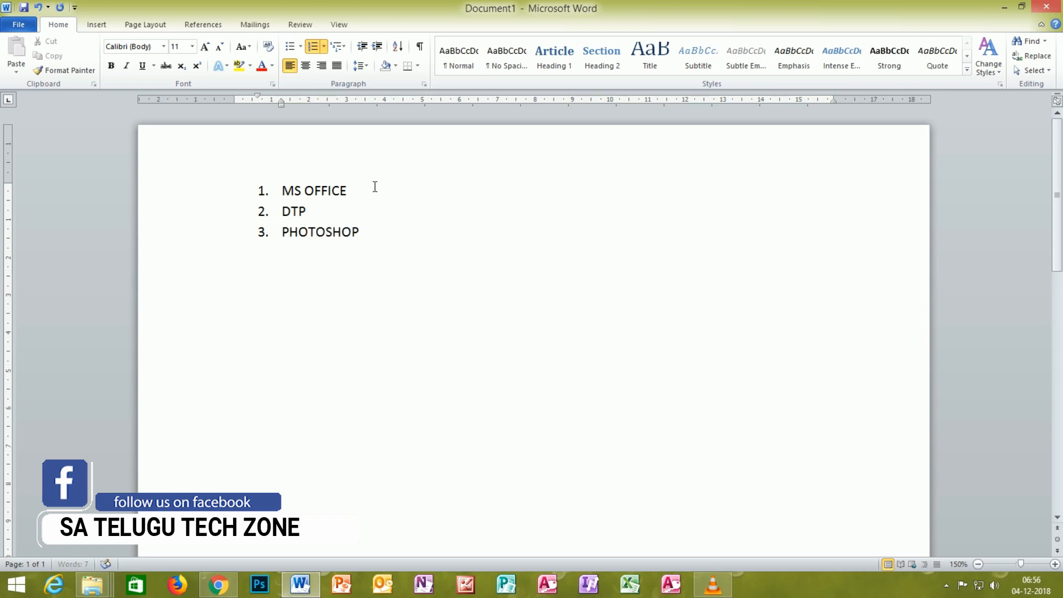
{"action": "type", "text": "TAK"}
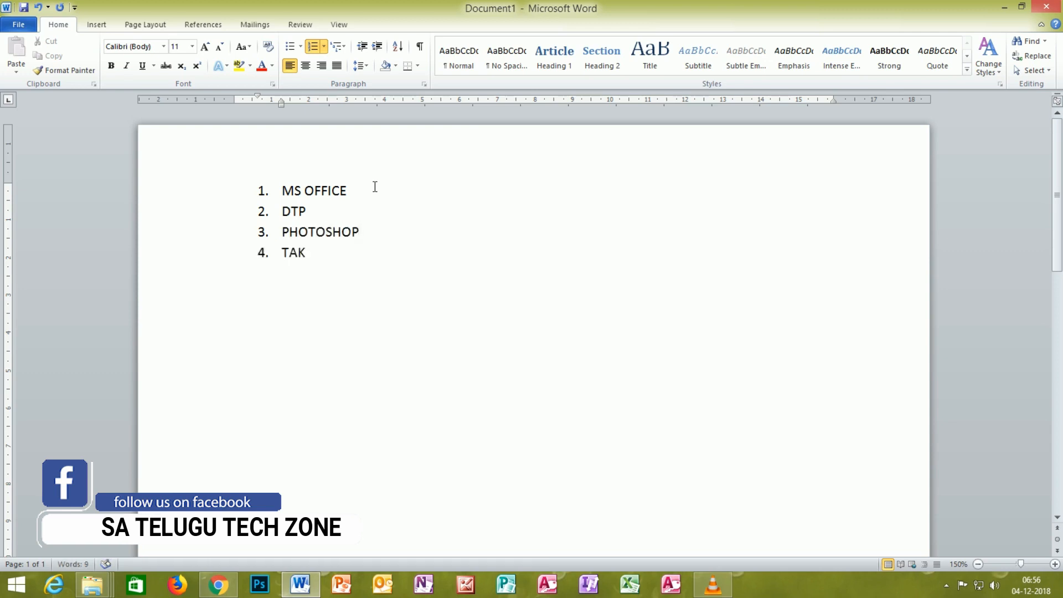
{"action": "key", "text": "BackSpace"}
{"action": "type", "text": "LLU"}
{"action": "key", "text": "BackSpace"}
{"action": "type", "text": "Y"}
{"action": "key", "text": "Return"}
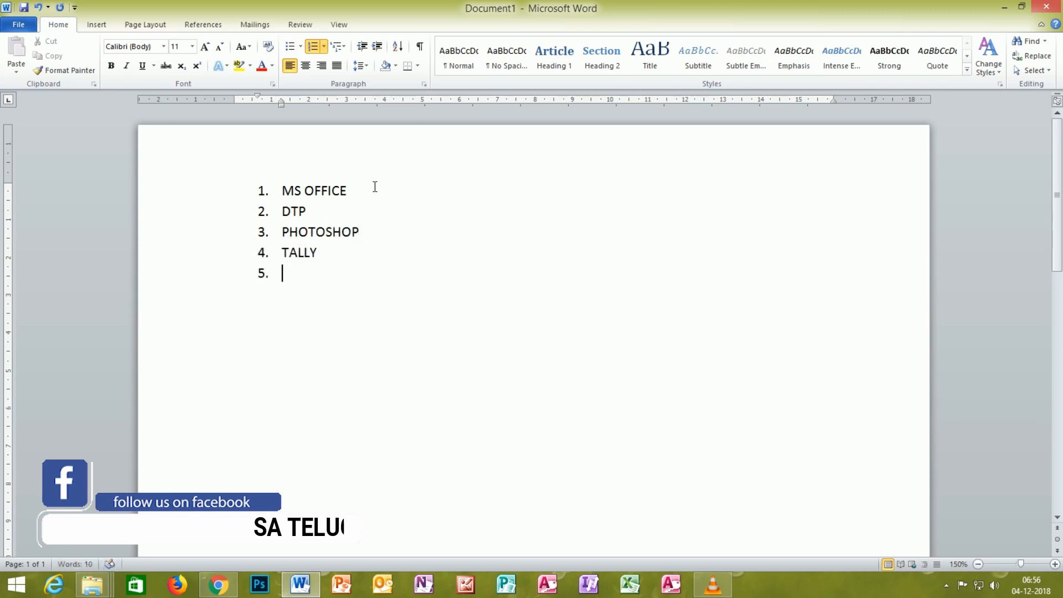
{"action": "type", "text": "C"}
{"action": "key", "text": "Return"}
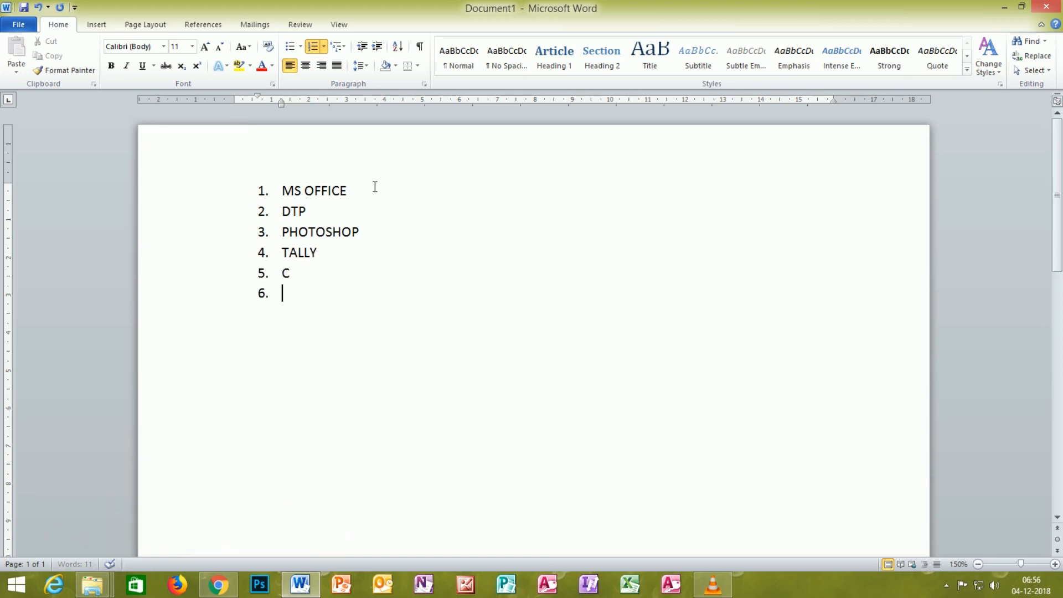
{"action": "type", "text": "C++"}
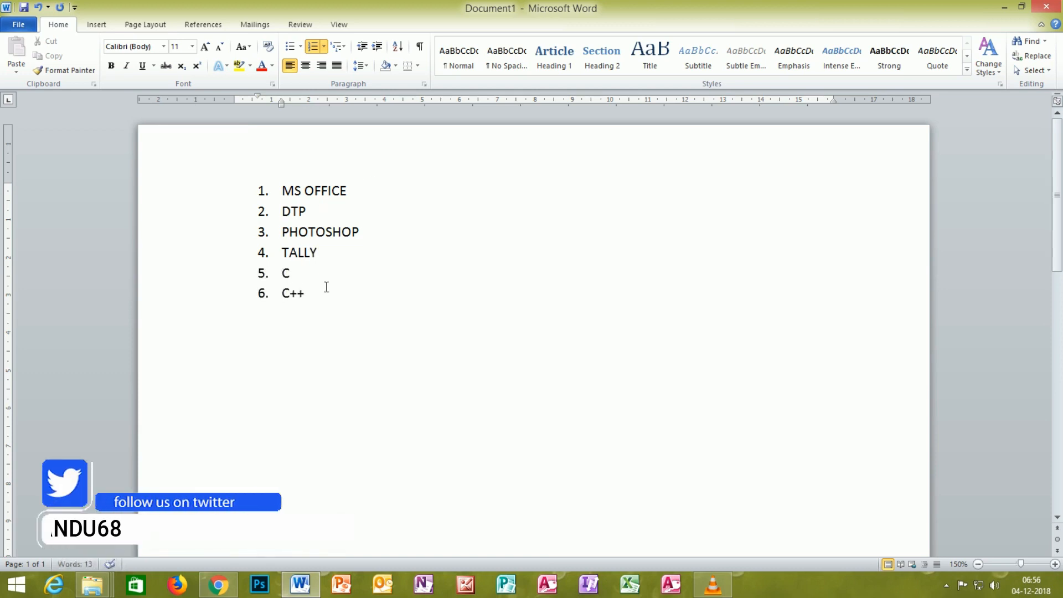
Step: Change the numbering of all six course items to the 1) 2) 3) format
{"action": "left_click_drag", "start_coordinate": [303, 310], "coordinate": [281, 186]}
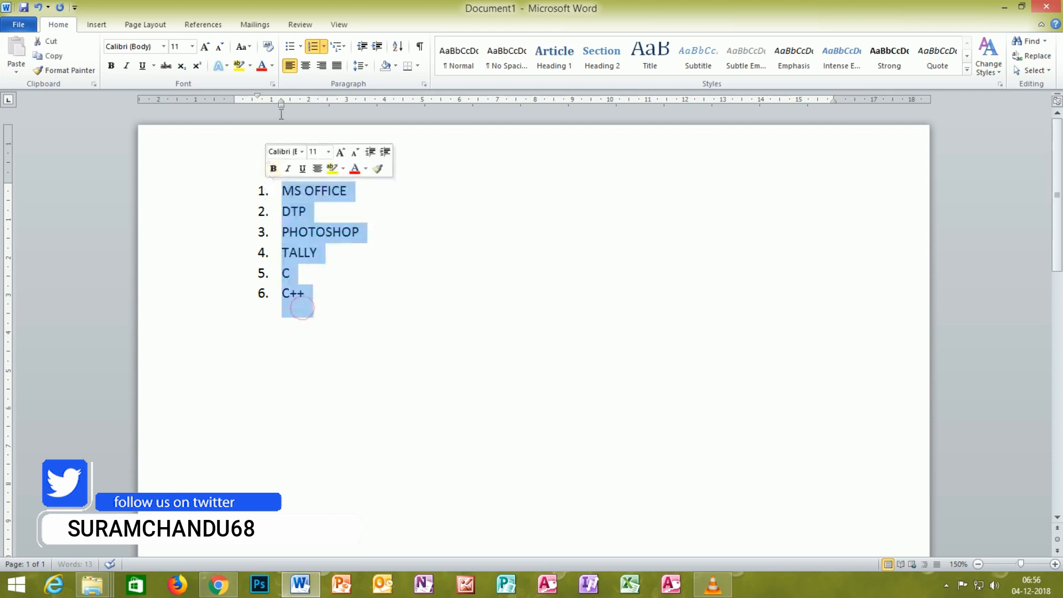
{"action": "left_click", "coordinate": [323, 47]}
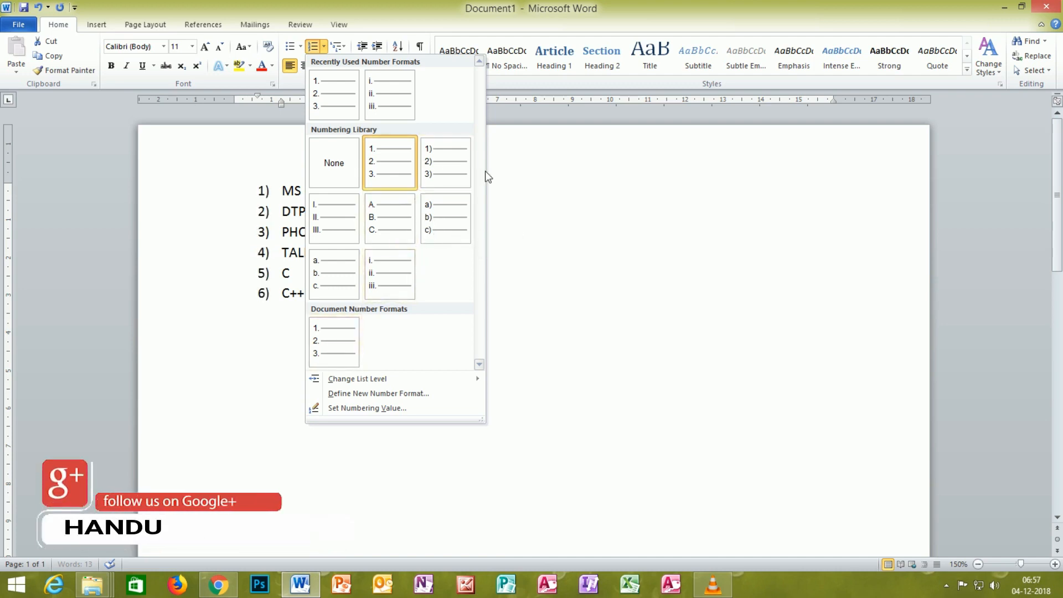
{"action": "left_click", "coordinate": [437, 175]}
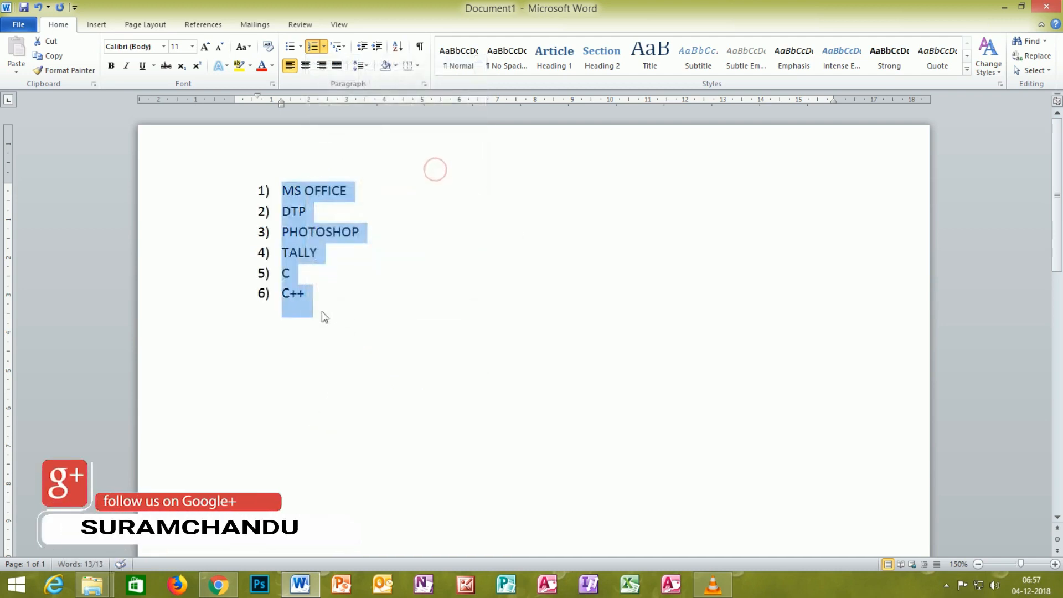
Step: Erase the six-item course list together with its numbering
{"action": "left_click", "coordinate": [322, 313]}
{"action": "key", "text": "BackSpace"}
{"action": "key", "text": "BackSpace"}
{"action": "key", "text": "BackSpace"}
{"action": "key", "text": "BackSpace"}
{"action": "key", "text": "BackSpace"}
{"action": "key", "text": "BackSpace"}
{"action": "key", "text": "BackSpace"}
{"action": "key", "text": "BackSpace"}
{"action": "key", "text": "BackSpace"}
{"action": "key", "text": "BackSpace"}
{"action": "key", "text": "BackSpace"}
{"action": "key", "text": "BackSpace"}
{"action": "key", "text": "BackSpace"}
{"action": "key", "text": "BackSpace"}
{"action": "key", "text": "BackSpace"}
{"action": "key", "text": "BackSpace"}
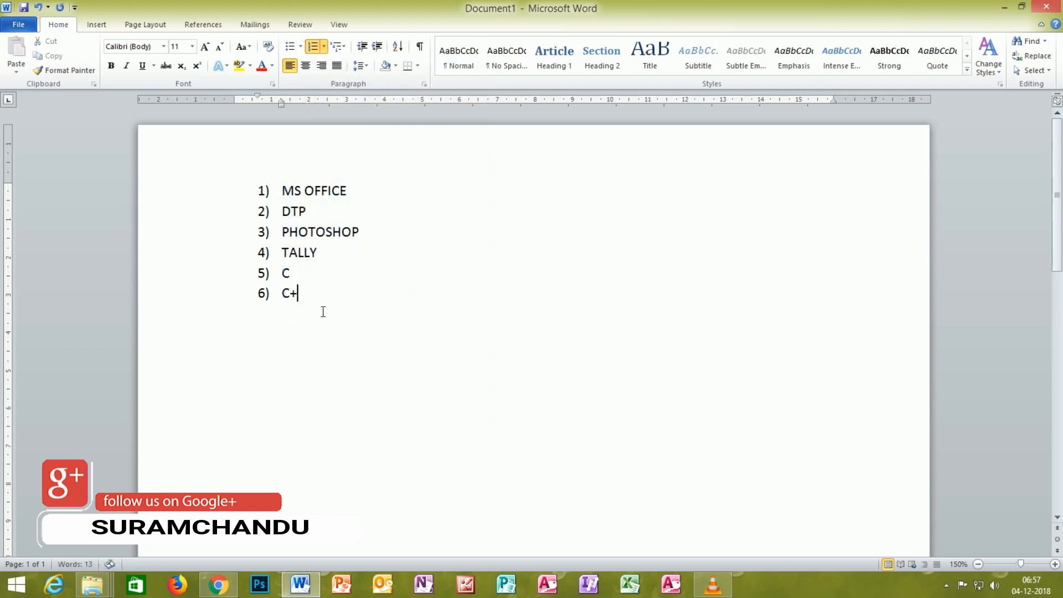
{"action": "key", "text": "BackSpace"}
{"action": "key", "text": "BackSpace"}
{"action": "key", "text": "BackSpace"}
{"action": "key", "text": "BackSpace"}
{"action": "key", "text": "BackSpace"}
{"action": "key", "text": "BackSpace"}
{"action": "key", "text": "BackSpace"}
{"action": "key", "text": "BackSpace"}
{"action": "key", "text": "BackSpace"}
{"action": "key", "text": "BackSpace"}
{"action": "key", "text": "BackSpace"}
{"action": "key", "text": "BackSpace"}
{"action": "key", "text": "BackSpace"}
{"action": "key", "text": "BackSpace"}
{"action": "key", "text": "BackSpace"}
{"action": "key", "text": "BackSpace"}
{"action": "key", "text": "BackSpace"}
{"action": "key", "text": "BackSpace"}
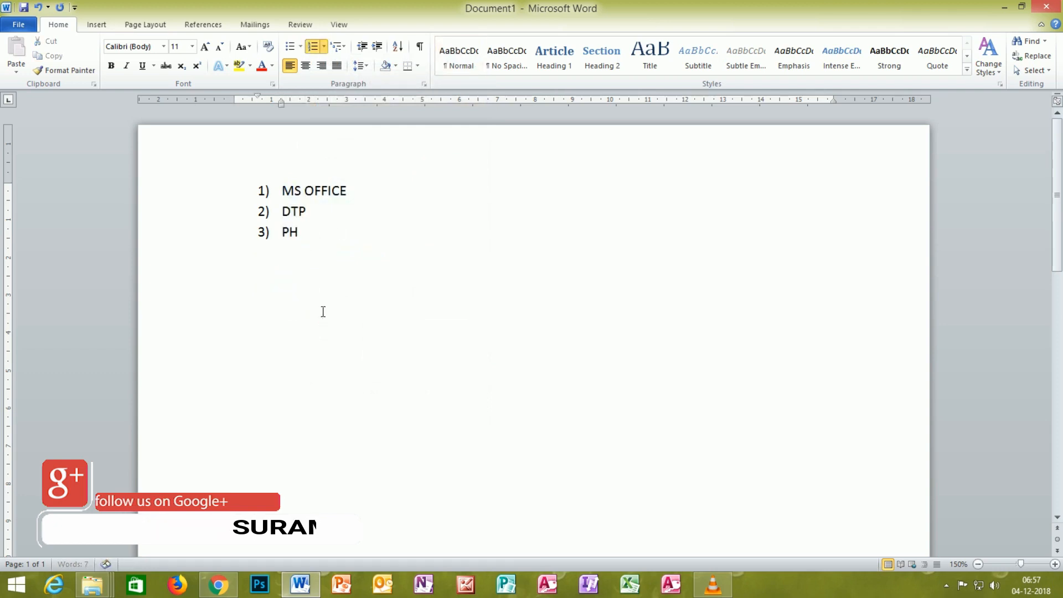
{"action": "key", "text": "BackSpace"}
{"action": "key", "text": "BackSpace"}
{"action": "key", "text": "BackSpace"}
{"action": "key", "text": "BackSpace"}
{"action": "key", "text": "BackSpace"}
{"action": "key", "text": "BackSpace"}
{"action": "key", "text": "BackSpace"}
{"action": "key", "text": "BackSpace"}
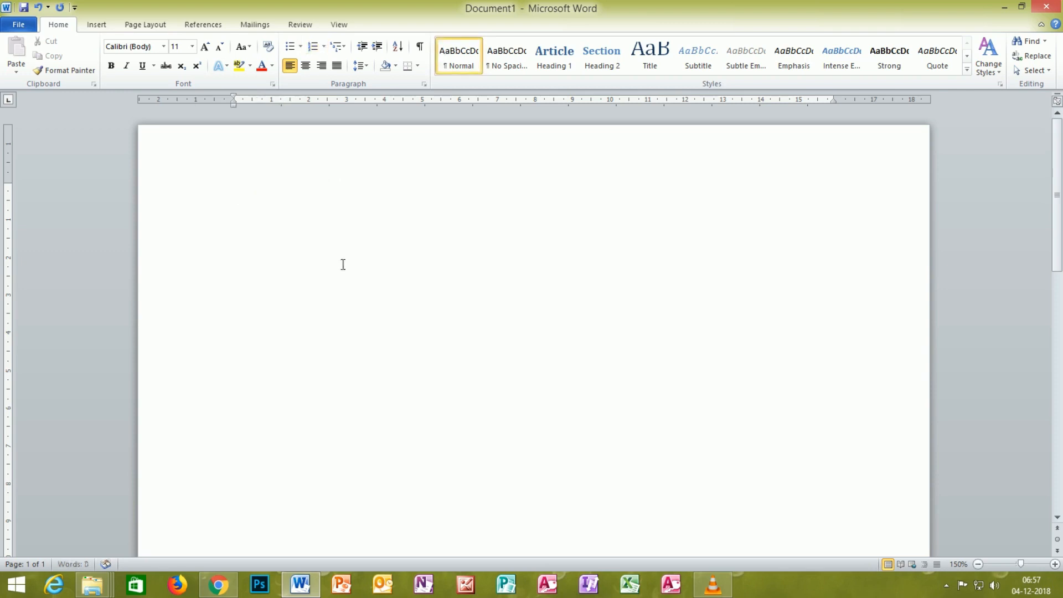
Step: Start a new numbered list in the 1) format with the items MS OFFICE and TALLY
{"action": "left_click", "coordinate": [317, 47]}
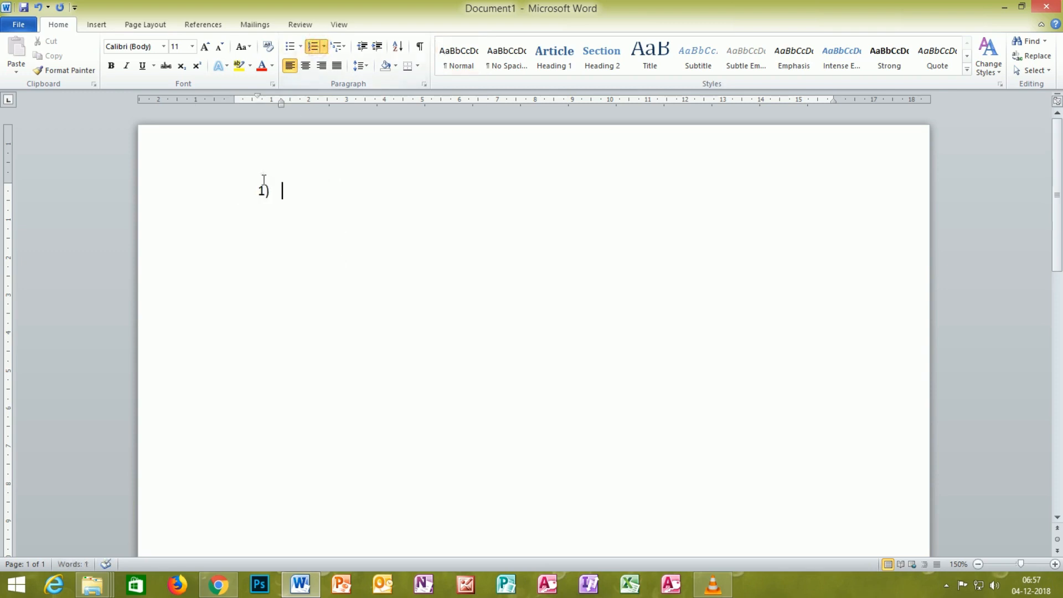
{"action": "type", "text": "MS OFFICE"}
{"action": "key", "text": "Return"}
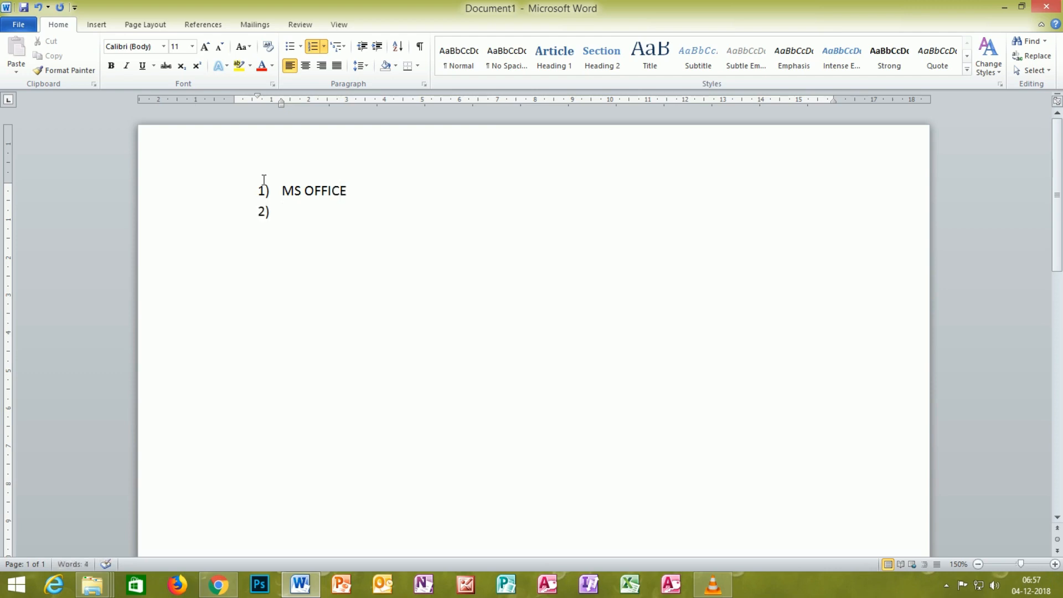
{"action": "type", "text": "TALLY"}
{"action": "key", "text": "Return"}
Step: Examine the numbering formats and the bullet library available for the empty third item
{"action": "left_click", "coordinate": [323, 46]}
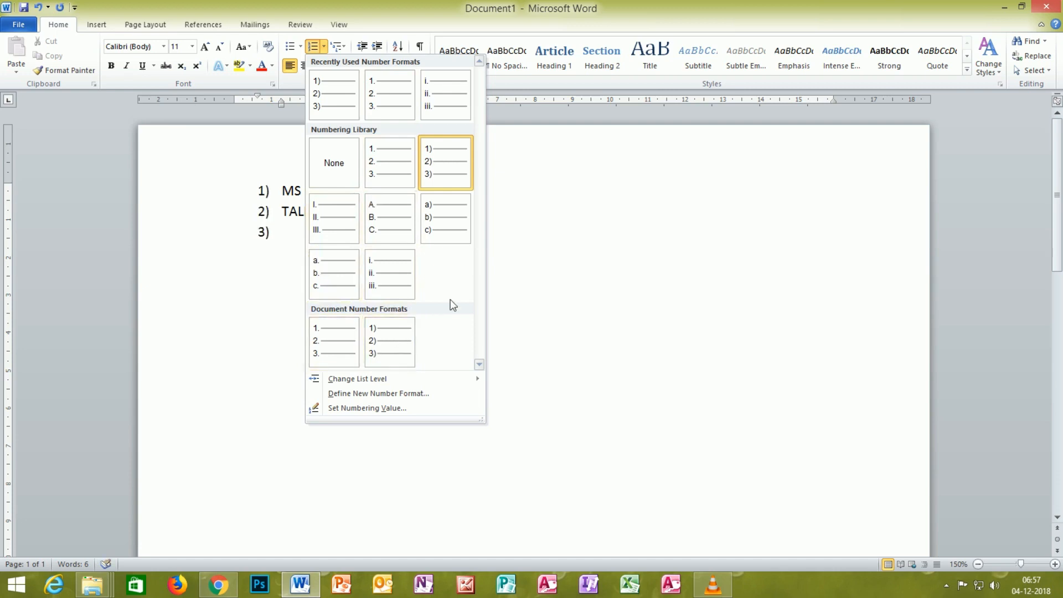
{"action": "left_click", "coordinate": [550, 242]}
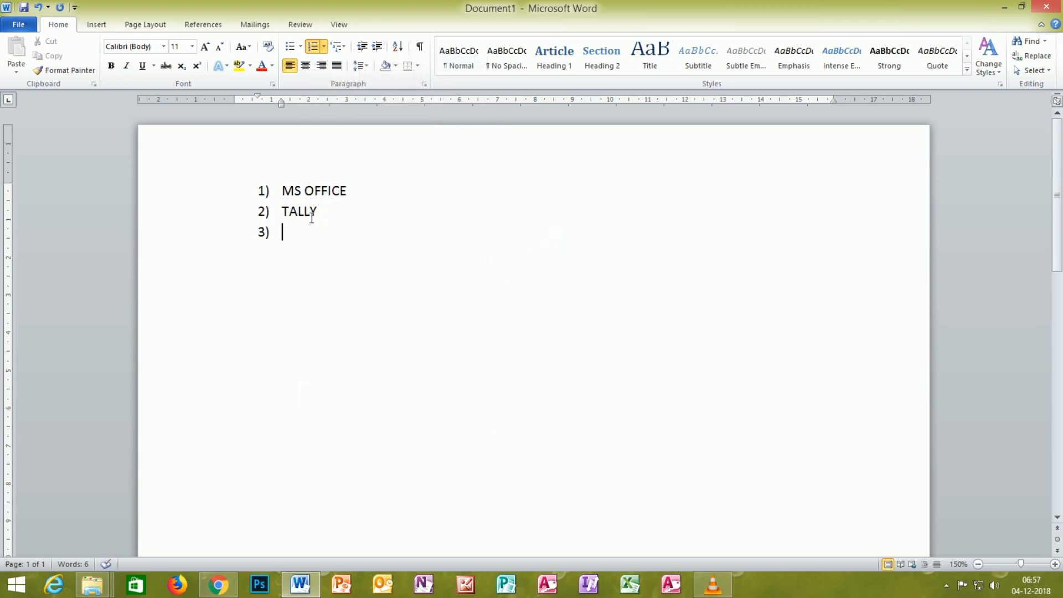
{"action": "left_click", "coordinate": [300, 46]}
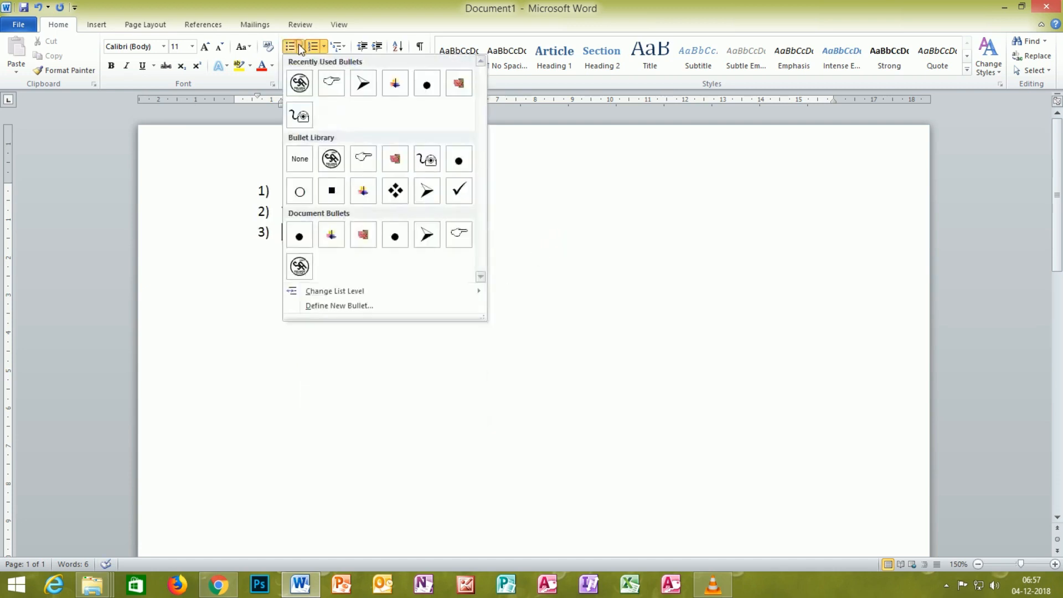
{"action": "left_click", "coordinate": [565, 220]}
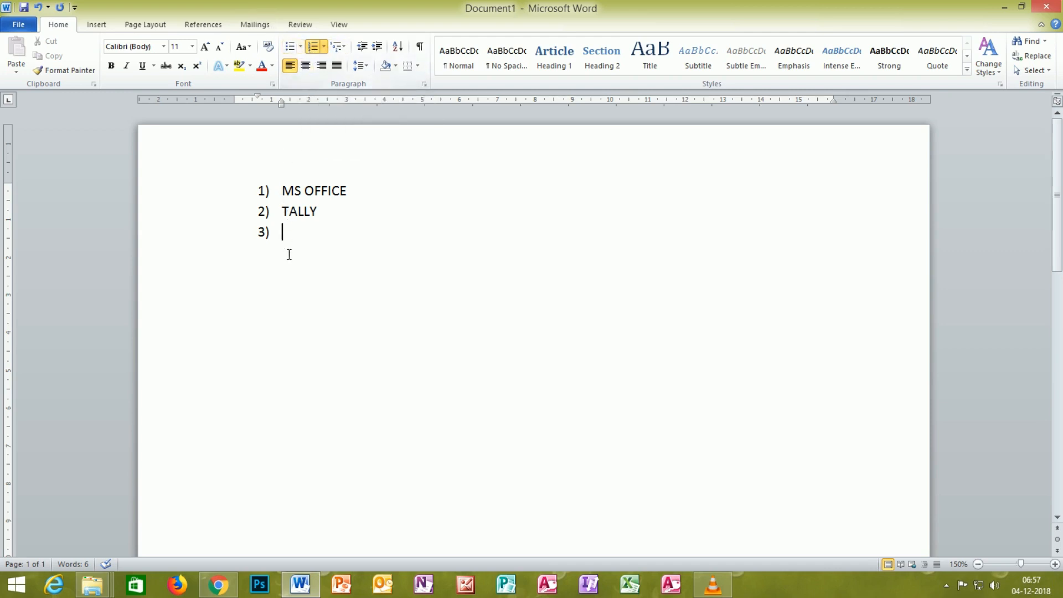
Step: Delete the MS OFFICE and TALLY items and remove the remaining list number
{"action": "key", "text": "ctrl+shift+Up"}
{"action": "key", "text": "ctrl+shift+Up"}
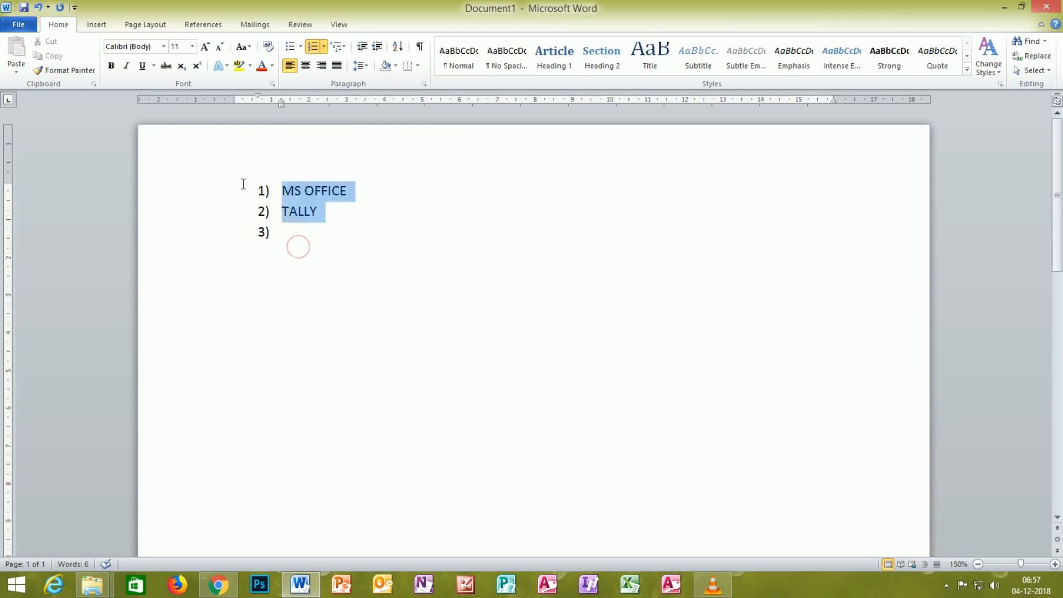
{"action": "key", "text": "BackSpace"}
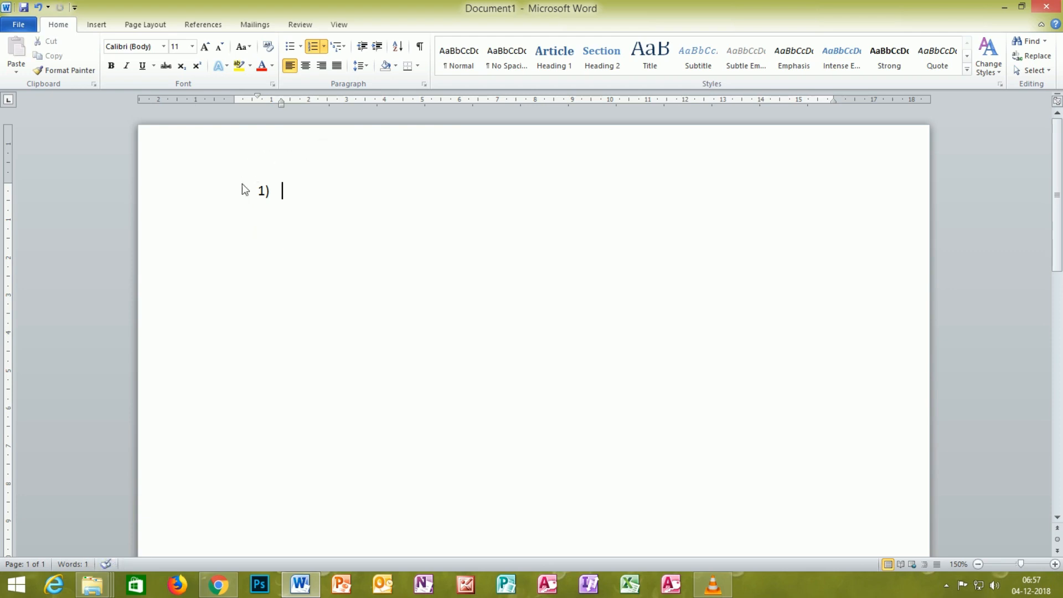
{"action": "key", "text": "BackSpace"}
Step: Enter an I followed by a person's name, with SCSCS and HTHT as numbered items in the 1) format below
{"action": "type", "text": "T"}
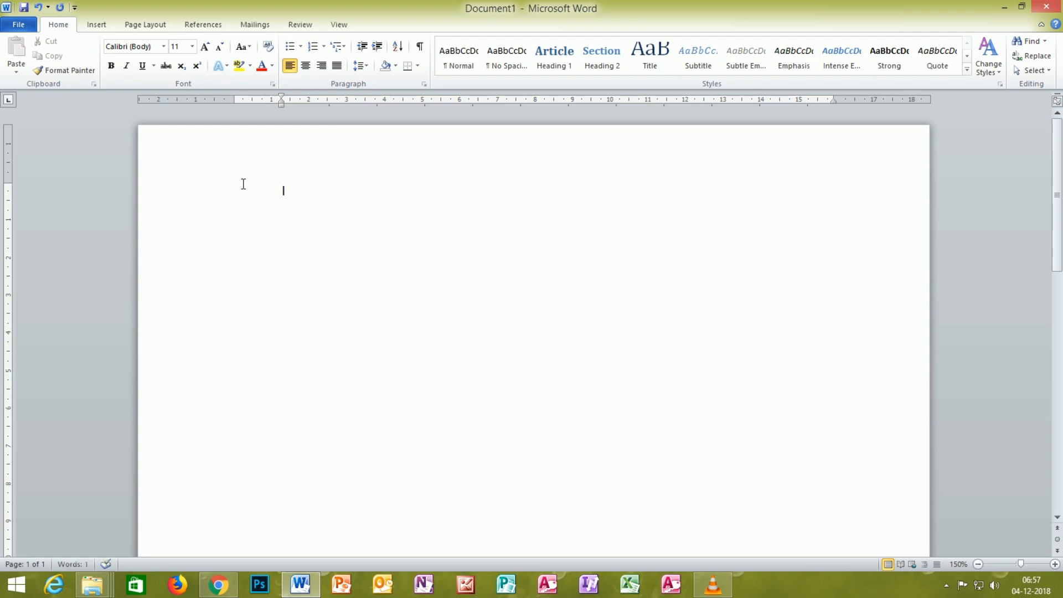
{"action": "type", "text": "CHANDU"}
{"action": "left_click", "coordinate": [313, 47]}
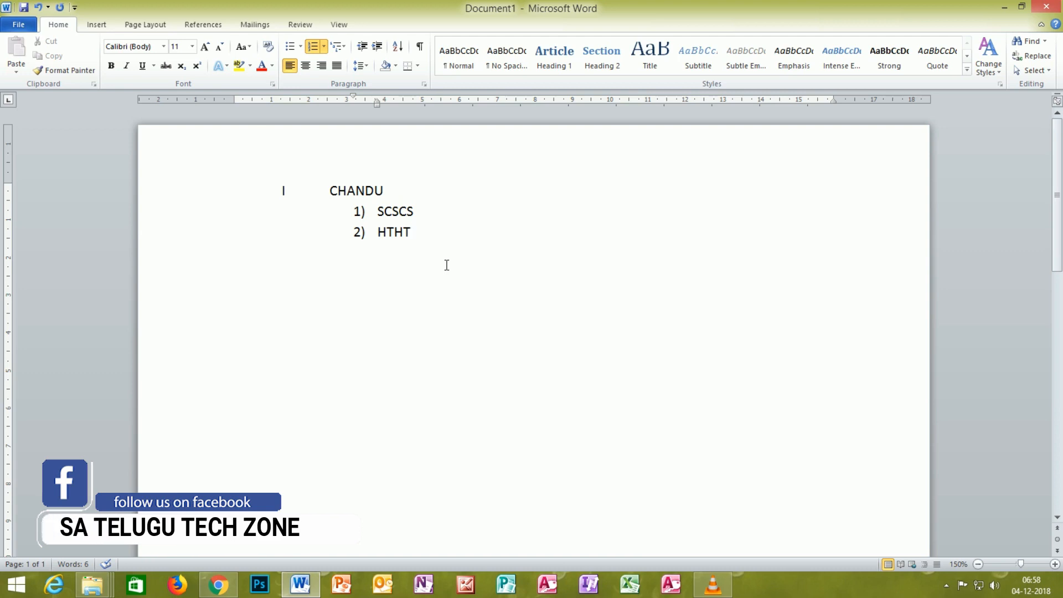
Step: Examine the numbering formats and the multilevel list styles available for the HTHT item
{"action": "left_click", "coordinate": [324, 47]}
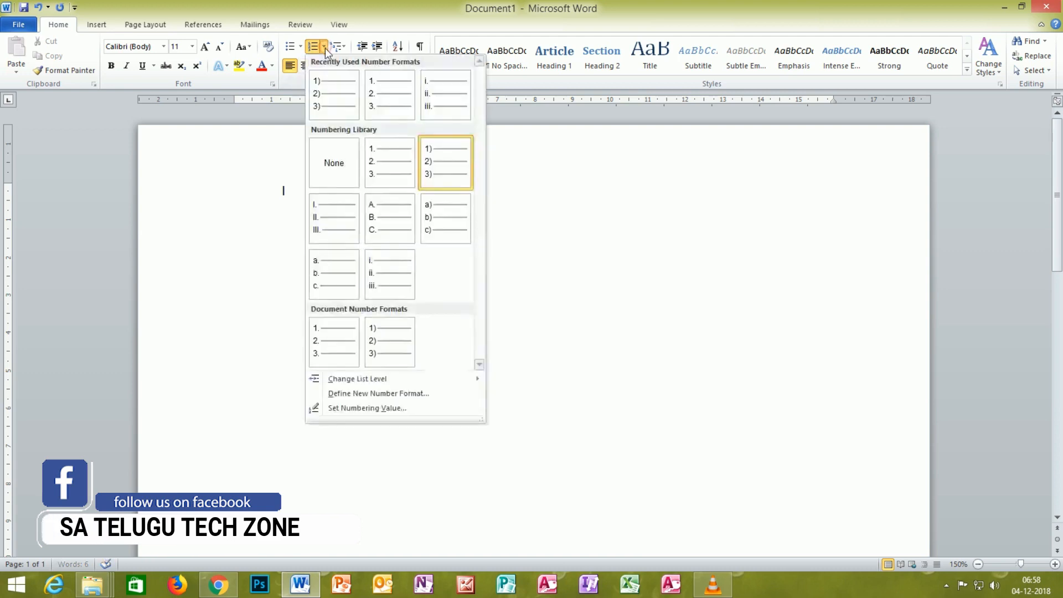
{"action": "left_click", "coordinate": [559, 290]}
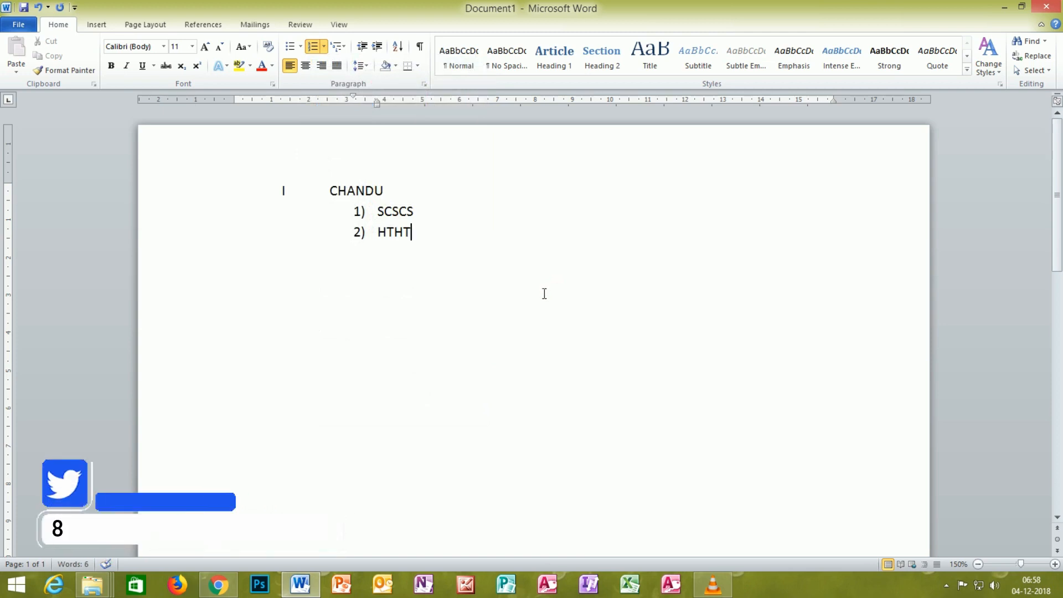
{"action": "left_click", "coordinate": [345, 48]}
{"action": "left_click", "coordinate": [344, 48]}
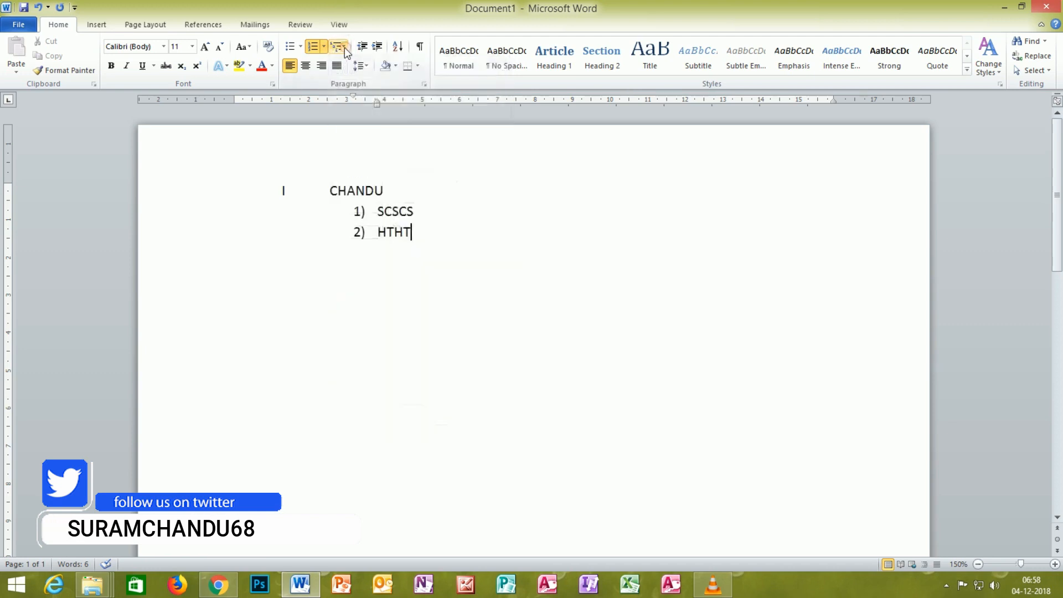